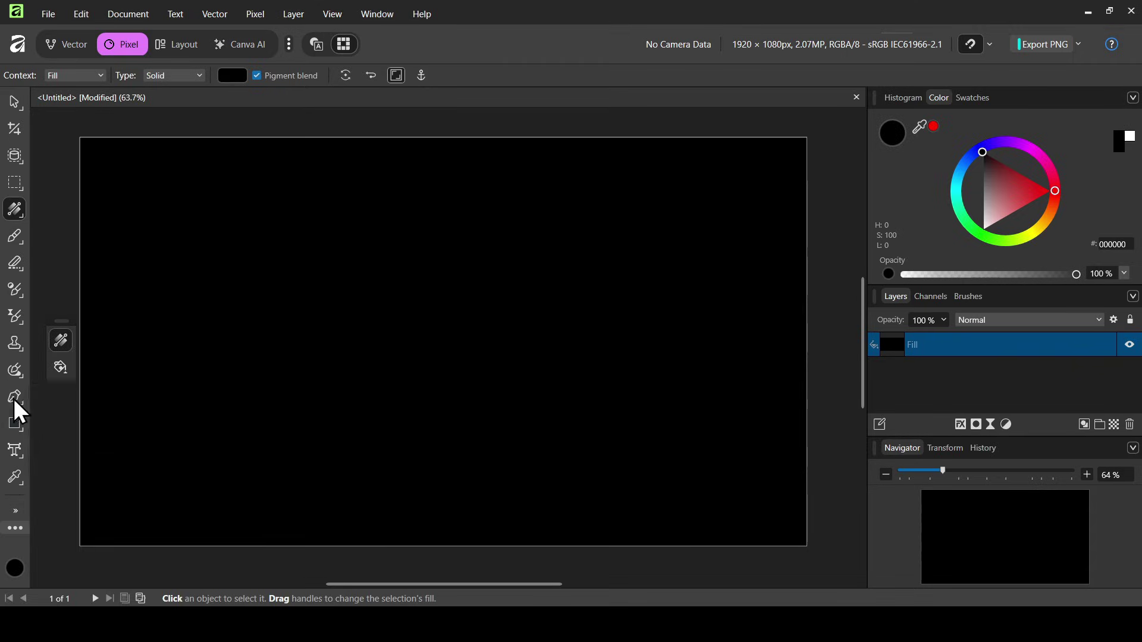
Create an artistic text layer reading 'SHADOW' on the black canvas.
left_click(16, 448)
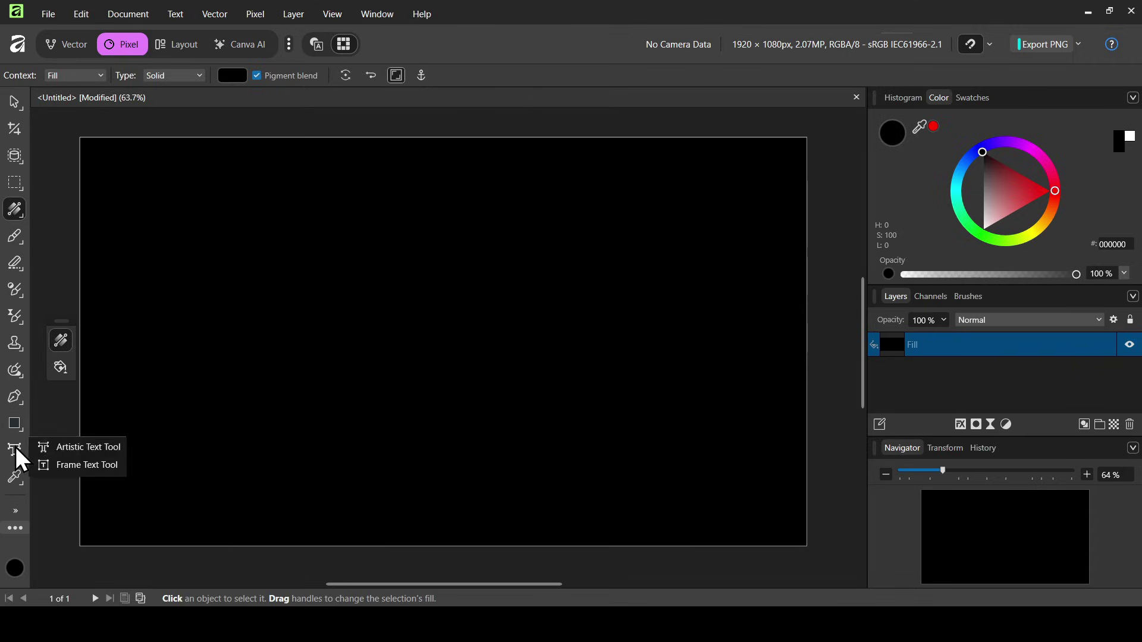
left_click(76, 447)
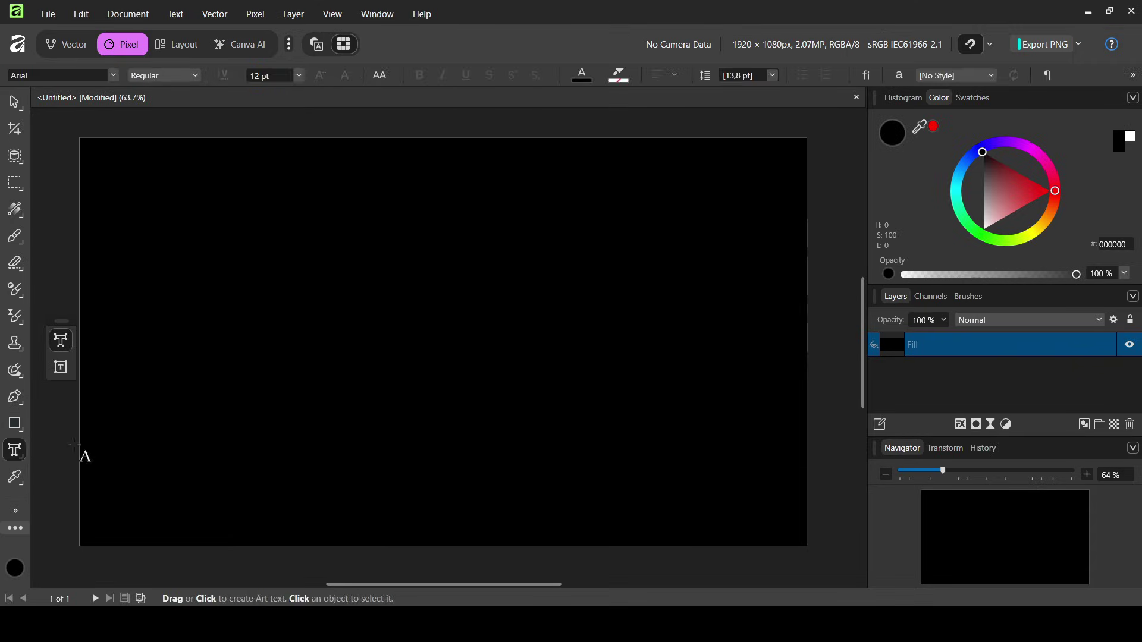
left_click(306, 306)
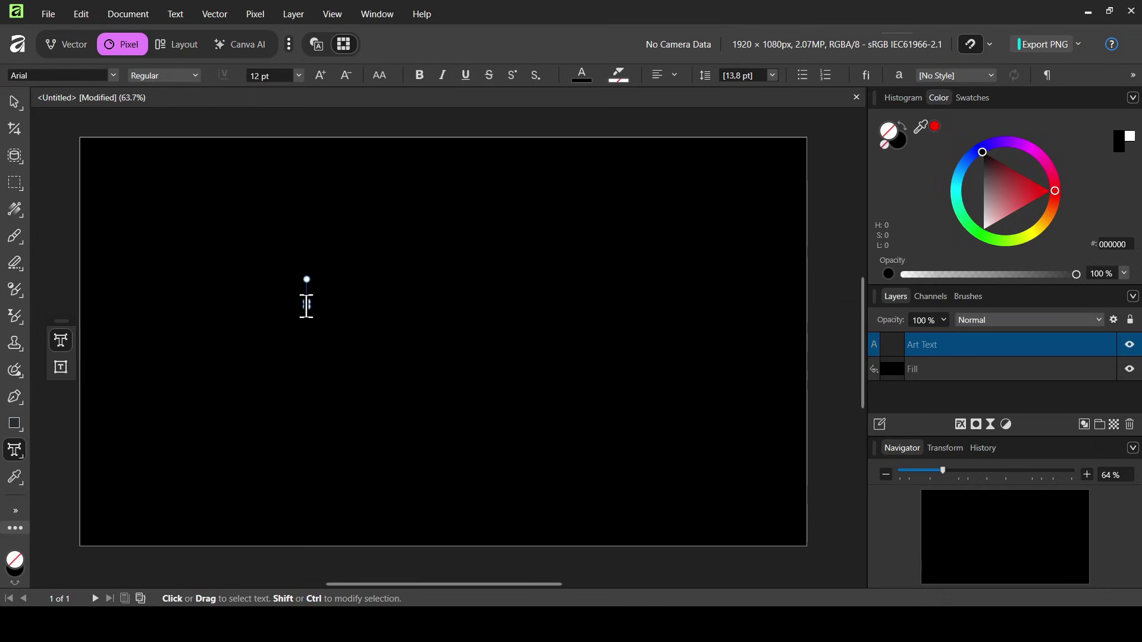
type("SHADO")
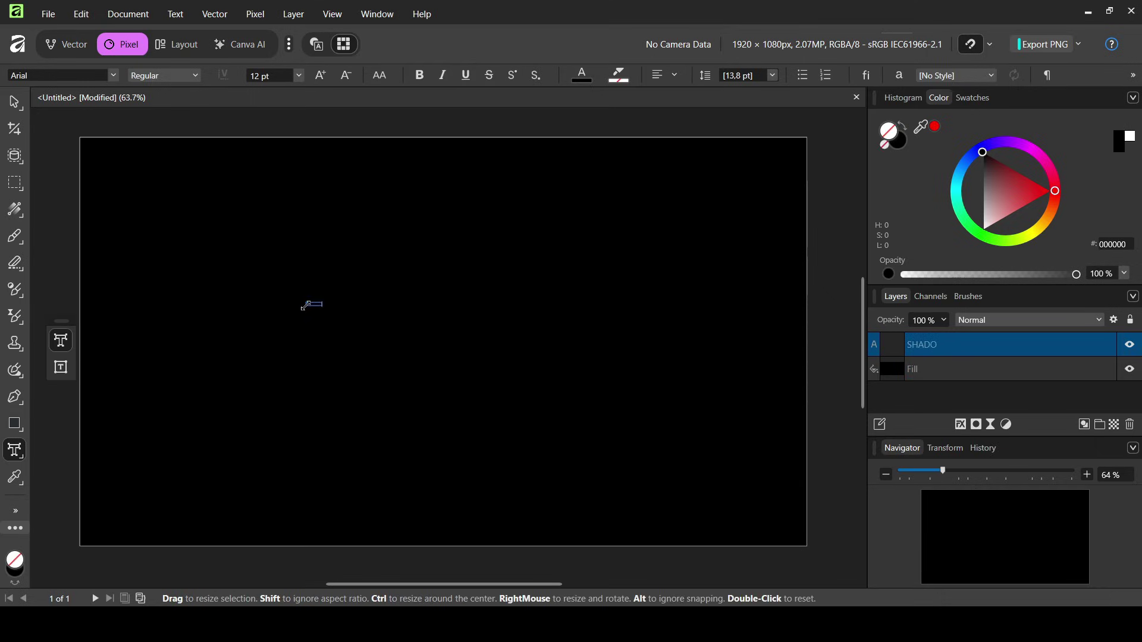
type("W")
key("ctrl+a")
key("Escape")
Make SHADOW white Anton at 600 pt and move it onto the canvas middle.
left_click(269, 72)
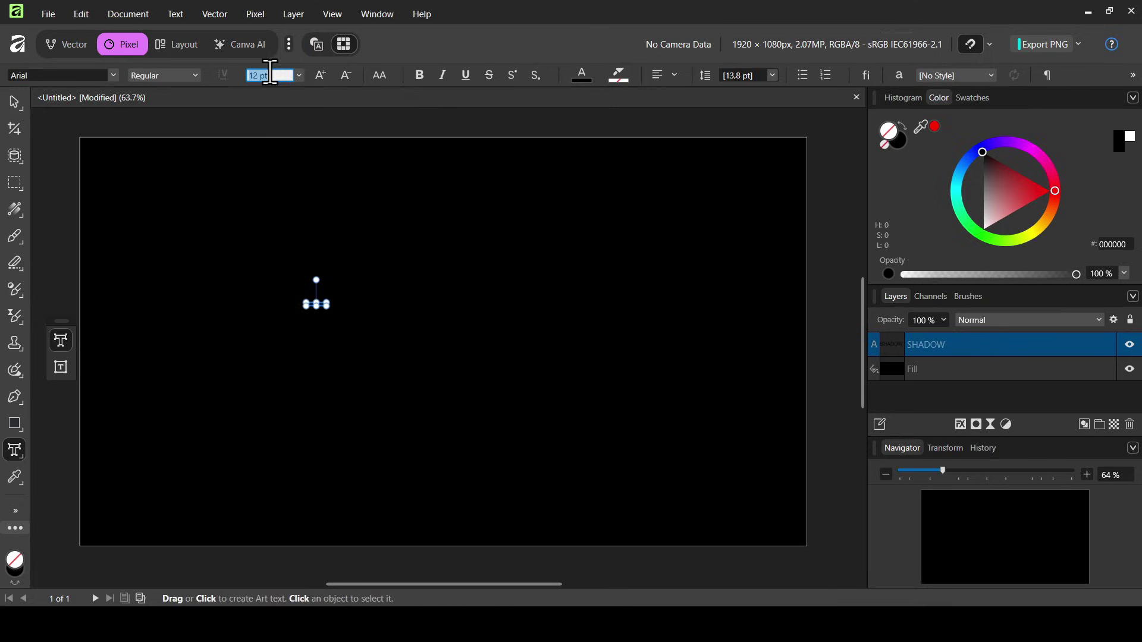
type("600")
key("Return")
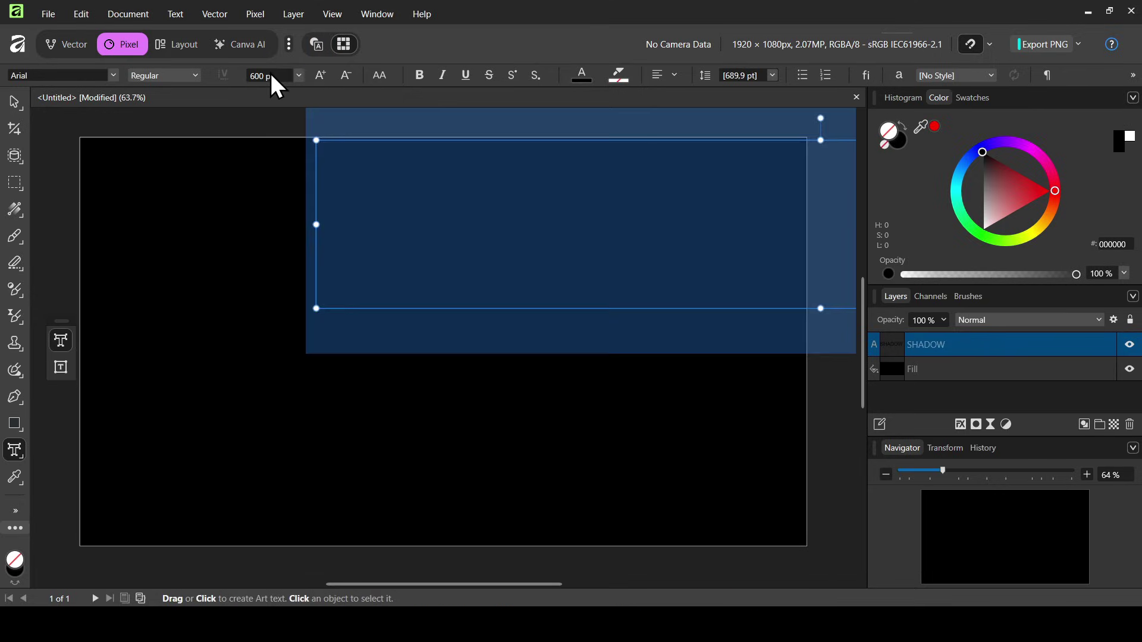
left_click(99, 76)
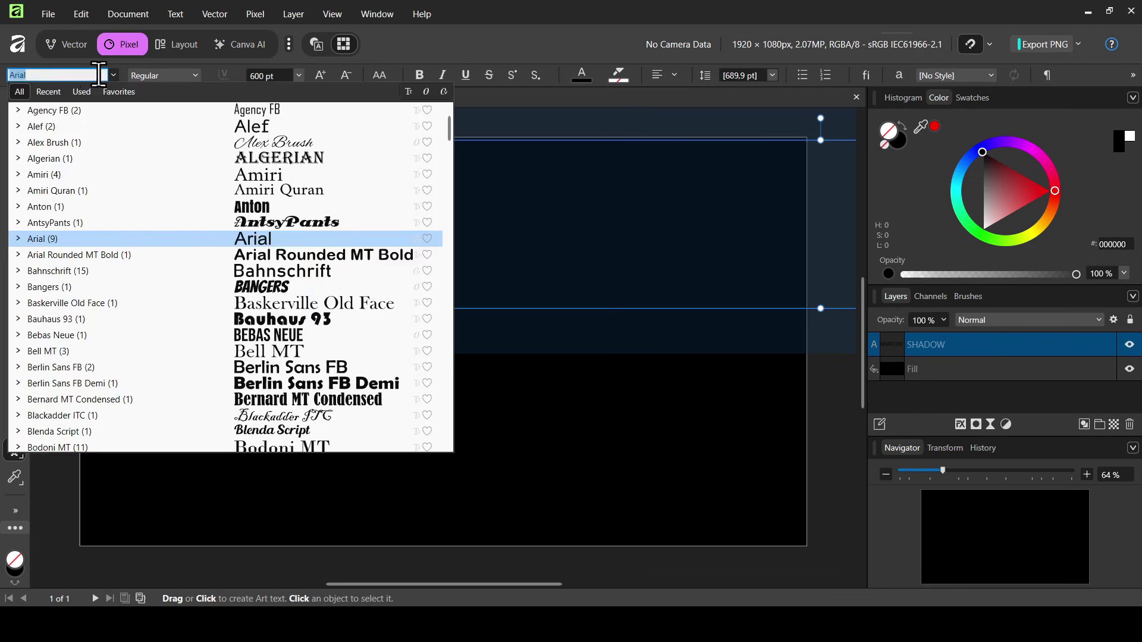
left_click(54, 208)
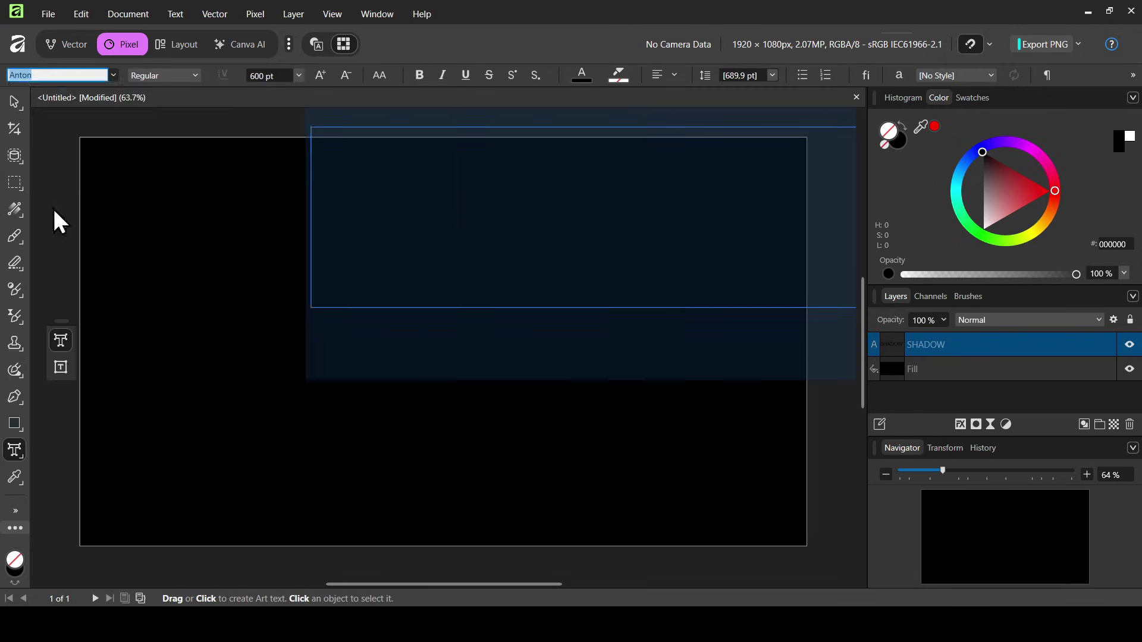
left_click_drag(1000, 180, 965, 278)
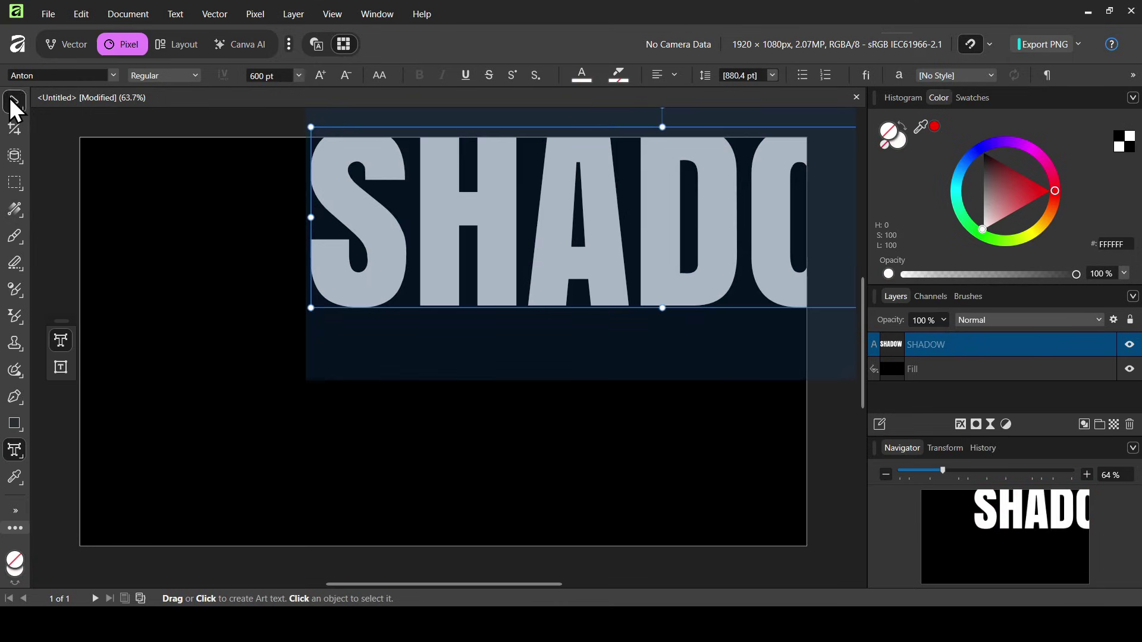
left_click_drag(12, 104, 77, 107)
left_click_drag(648, 212, 437, 321)
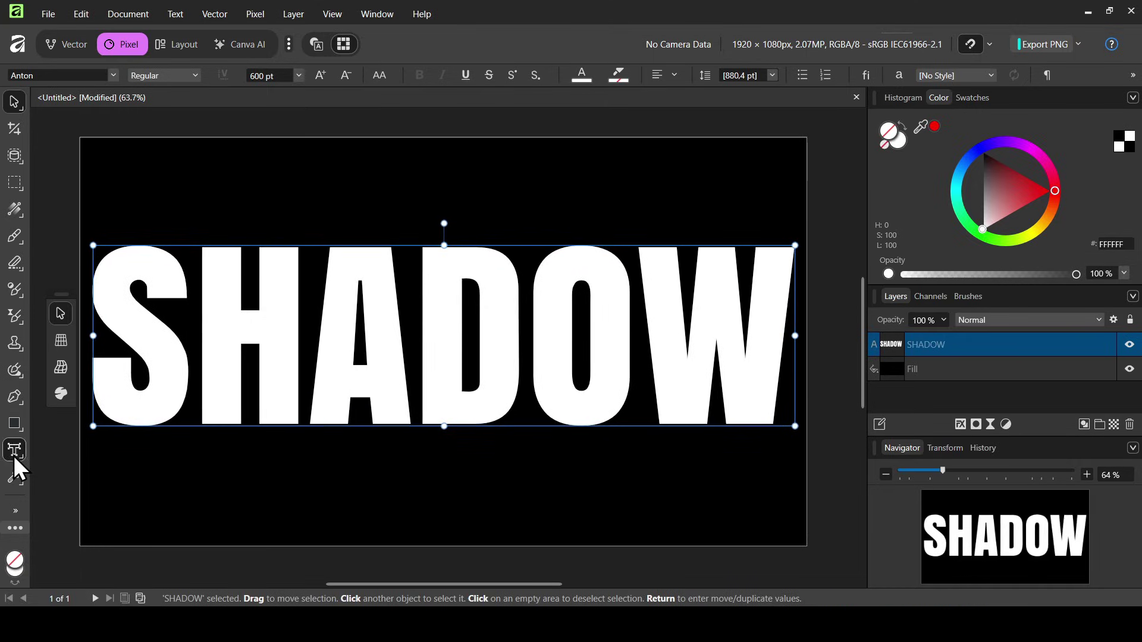
Reduce SHADOW's font size to 500 pt and re-centre it on the canvas.
left_click_drag(12, 452, 84, 457)
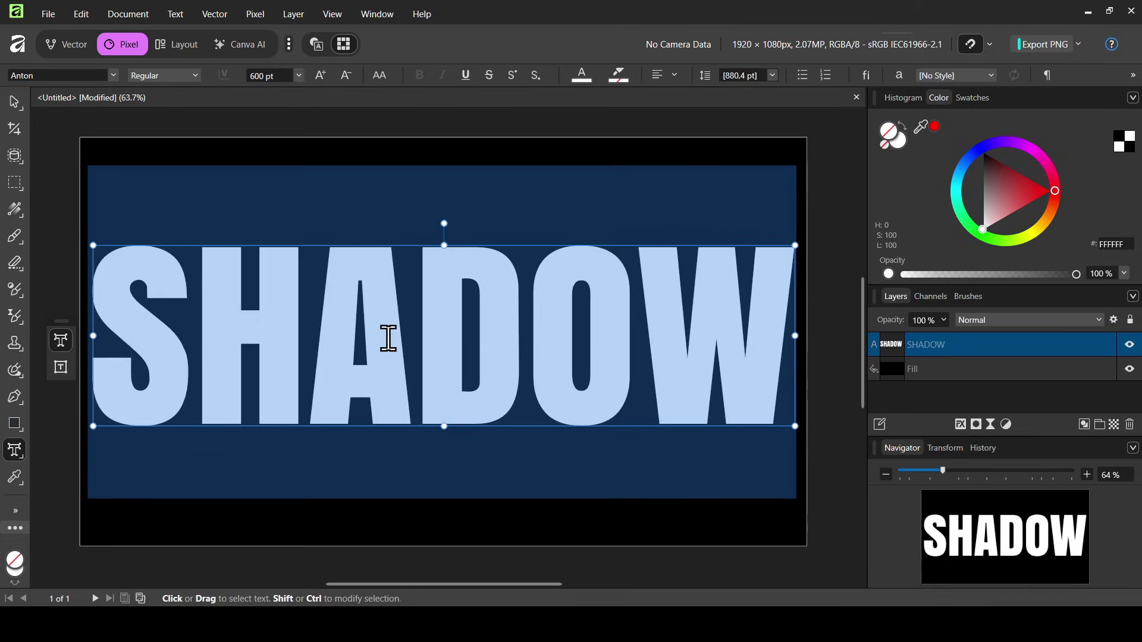
left_click(259, 75)
type("500")
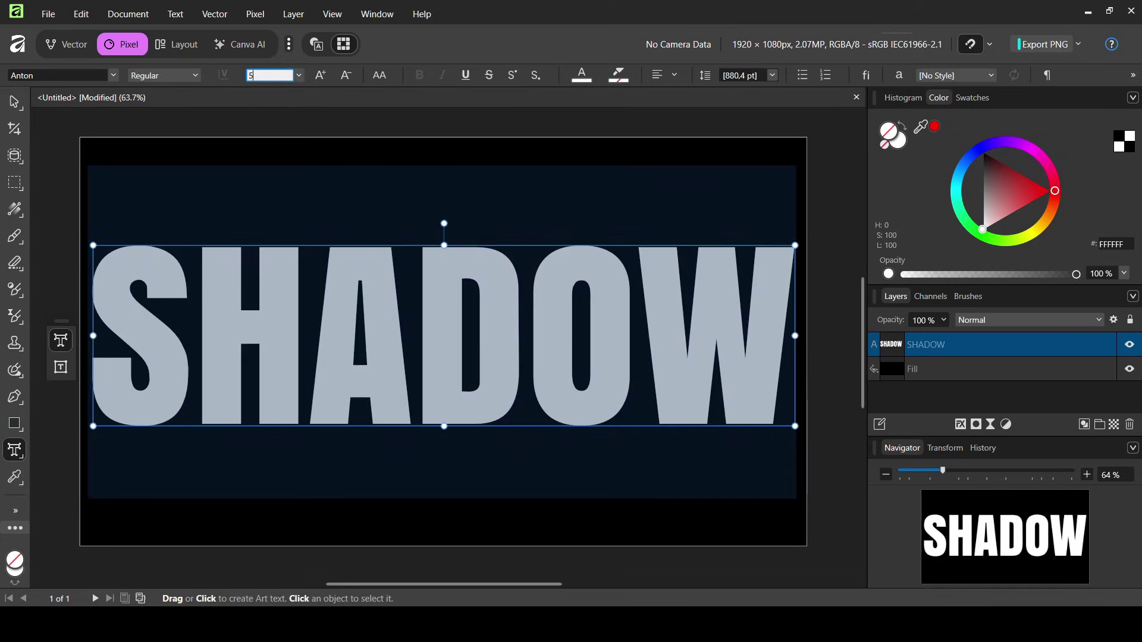
key("Return")
left_click_drag(15, 101, 82, 113)
left_click_drag(329, 382, 372, 362)
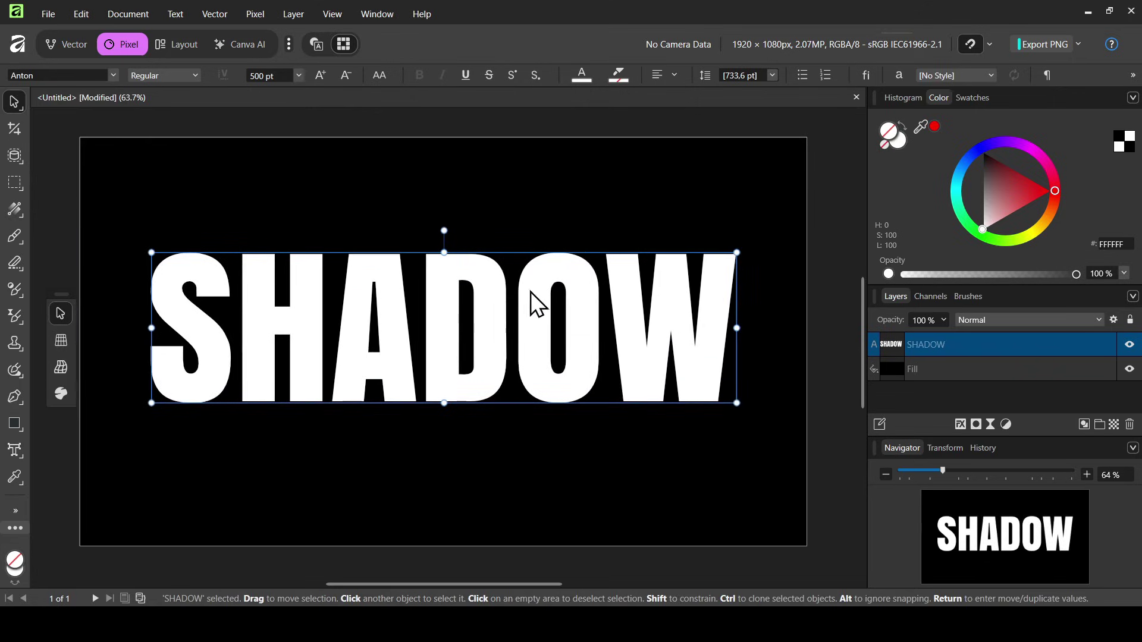
Set SHADOW's letter tracking to -160 ‰ in the Character panel.
left_click(905, 74)
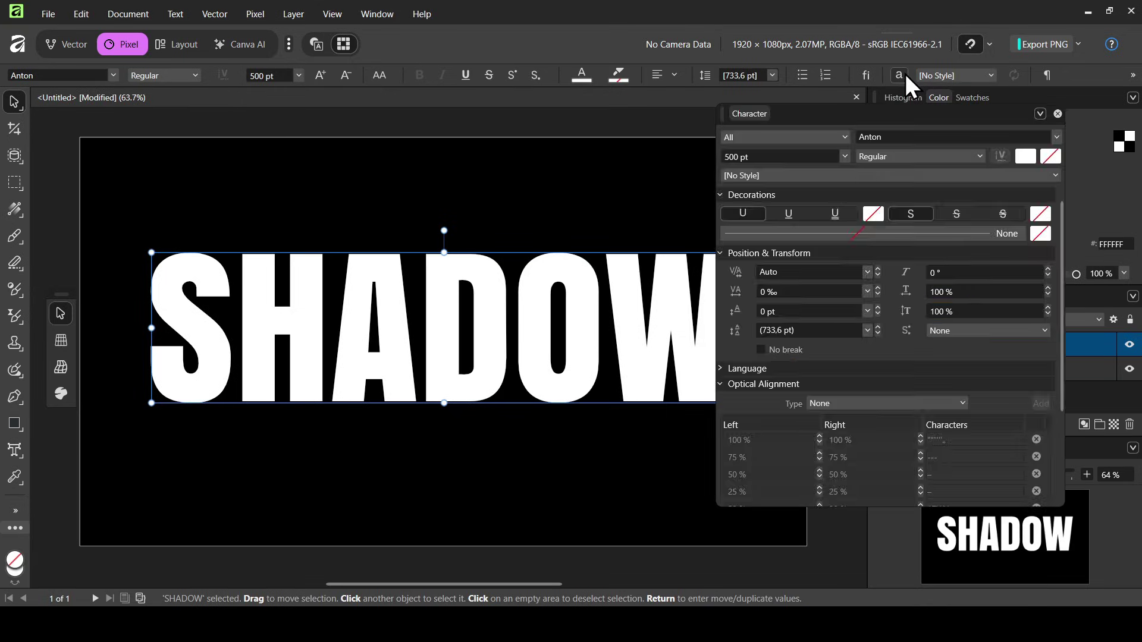
left_click(767, 291)
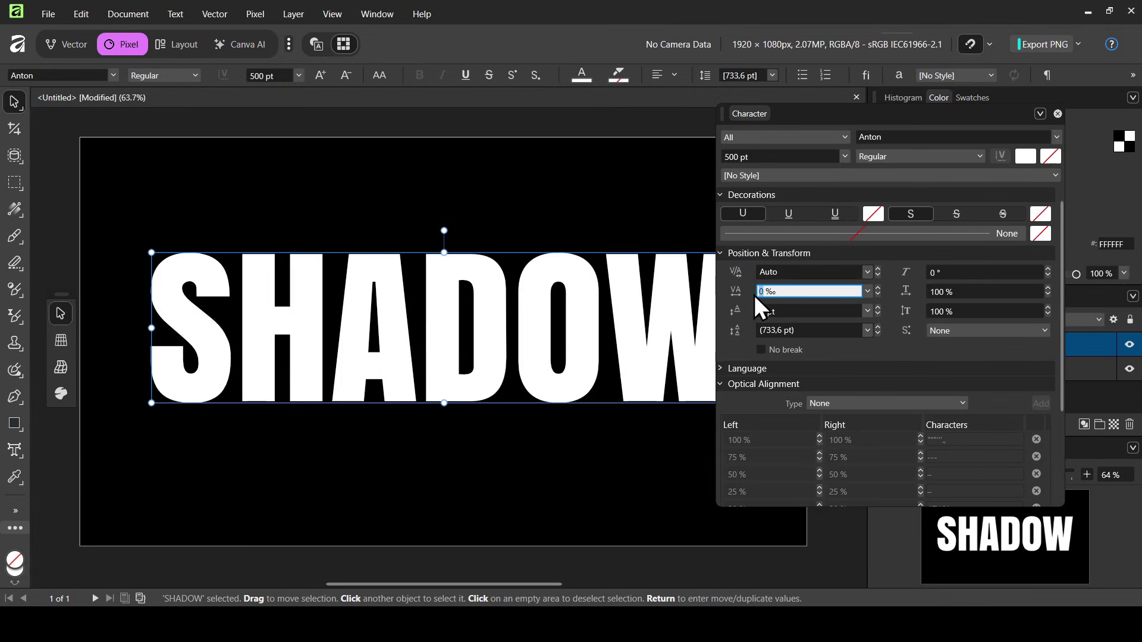
type("-180")
key("Return")
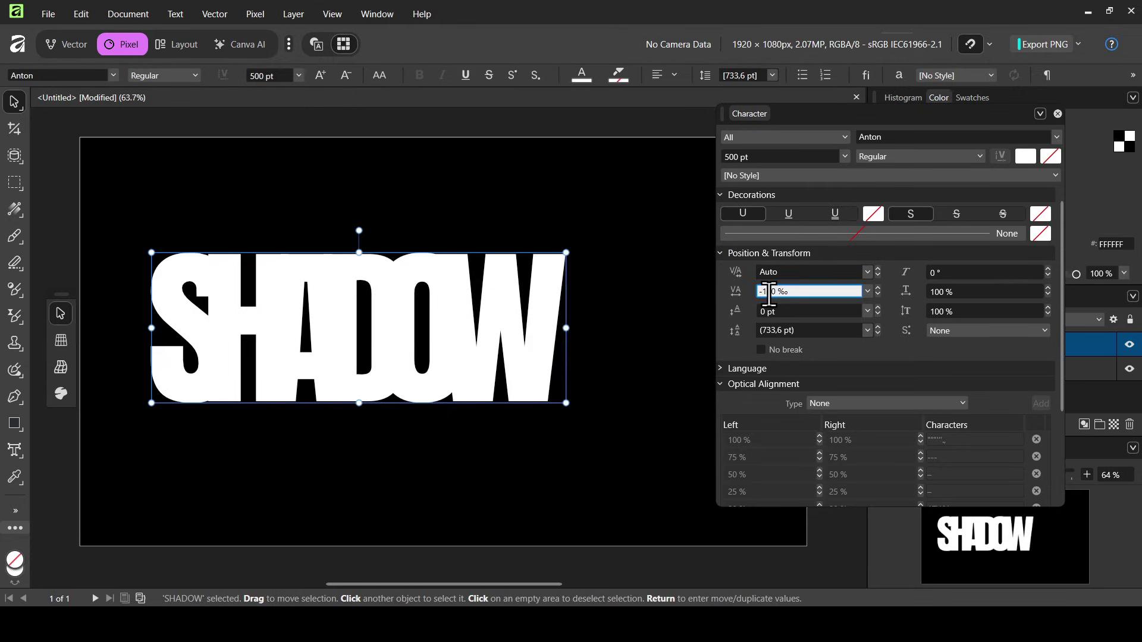
type("-160")
key("Tab")
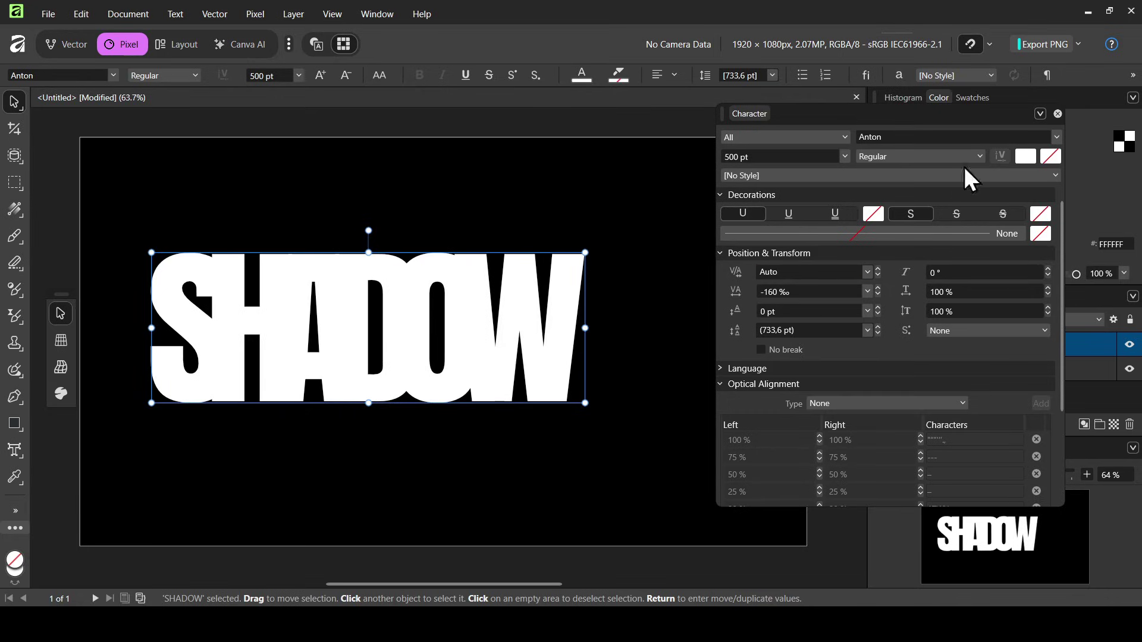
Close the Character panel, centre SHADOW on the canvas, and bring up its context menu.
left_click(1056, 113)
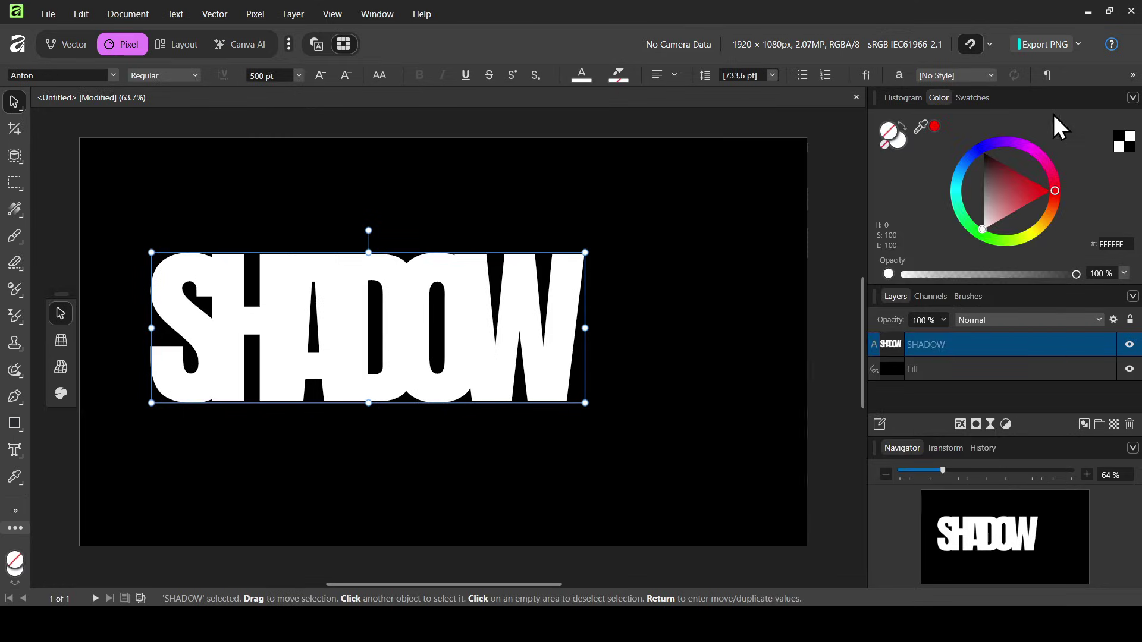
left_click_drag(440, 300, 515, 321)
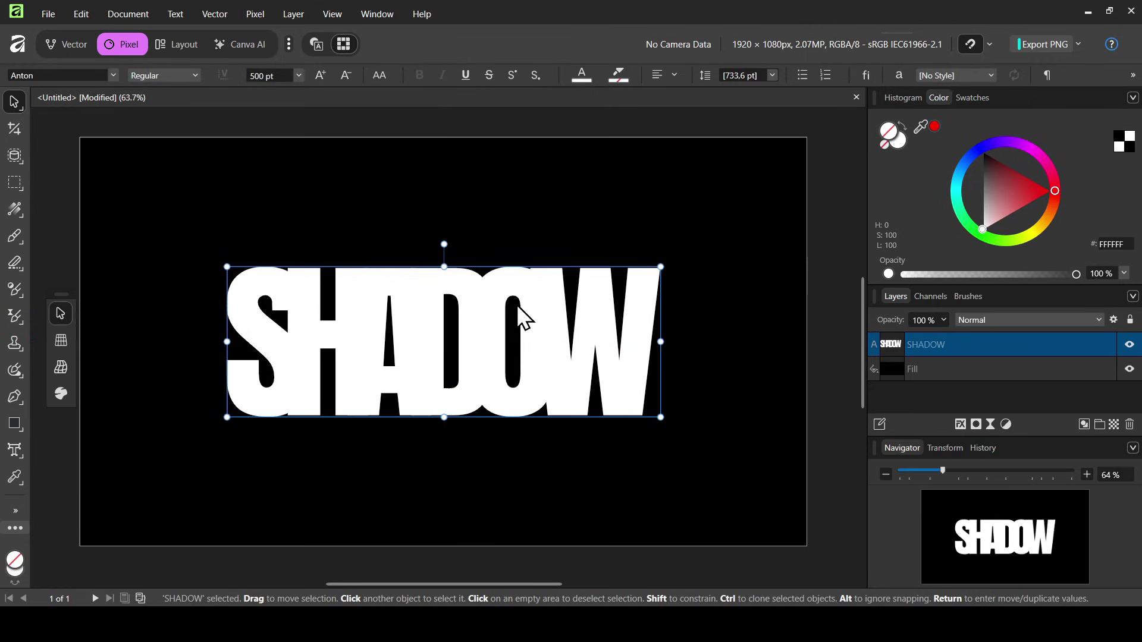
right_click(486, 297)
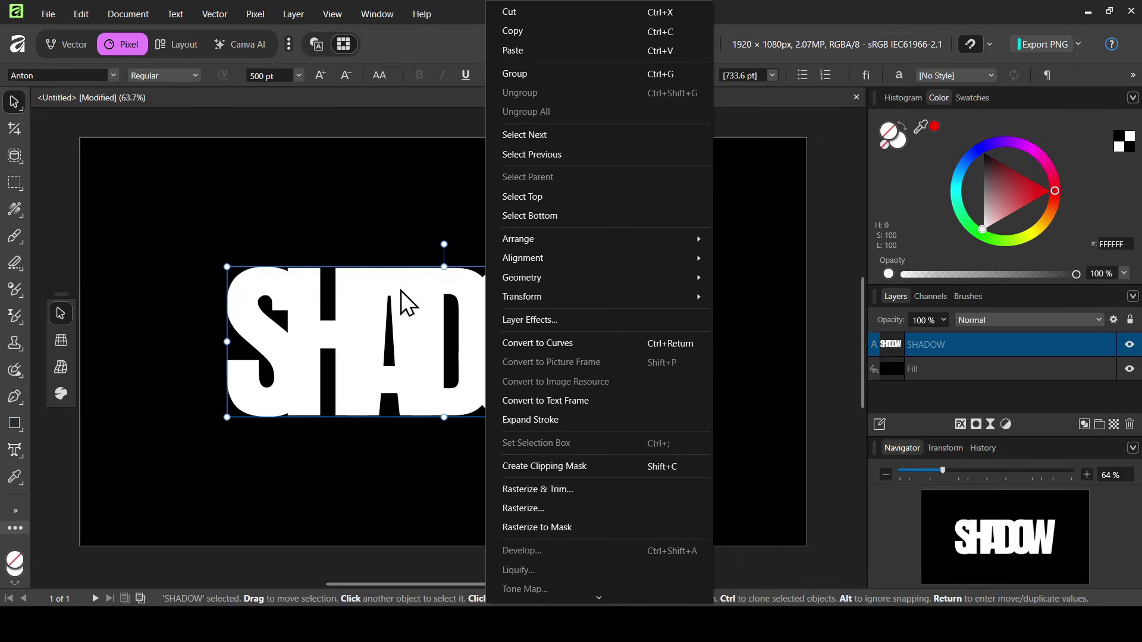
Convert SHADOW to curves and expand the resulting group in the Layers panel.
left_click(565, 343)
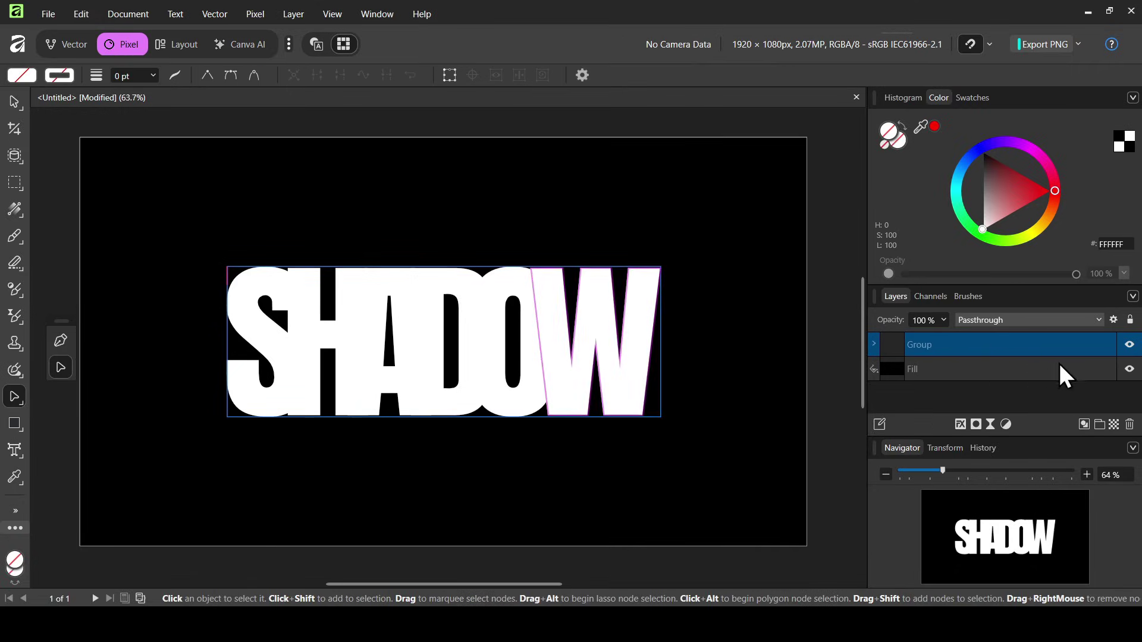
left_click(1127, 347)
left_click(1125, 347)
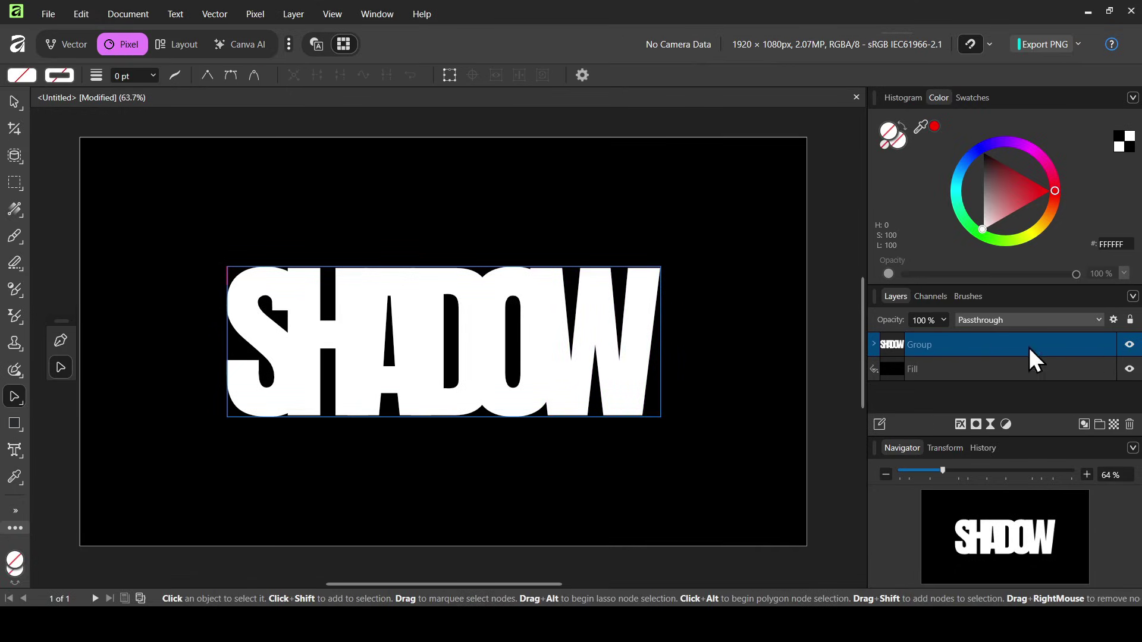
left_click(873, 344)
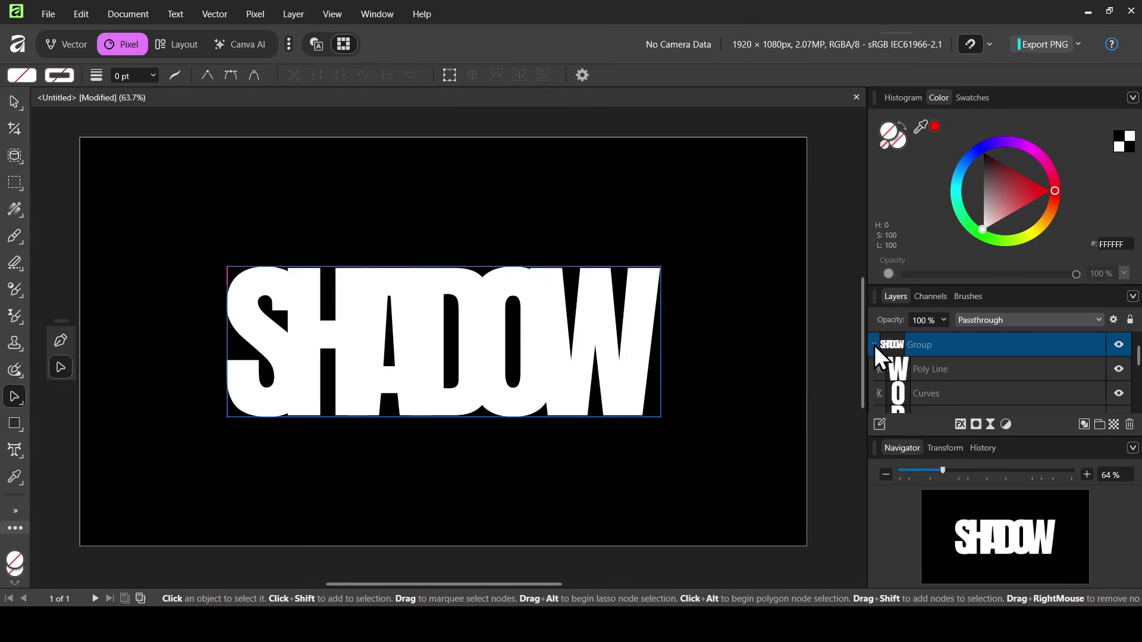
Check the W and S letter layers' visibility, then select both letter layers together.
left_click(946, 376)
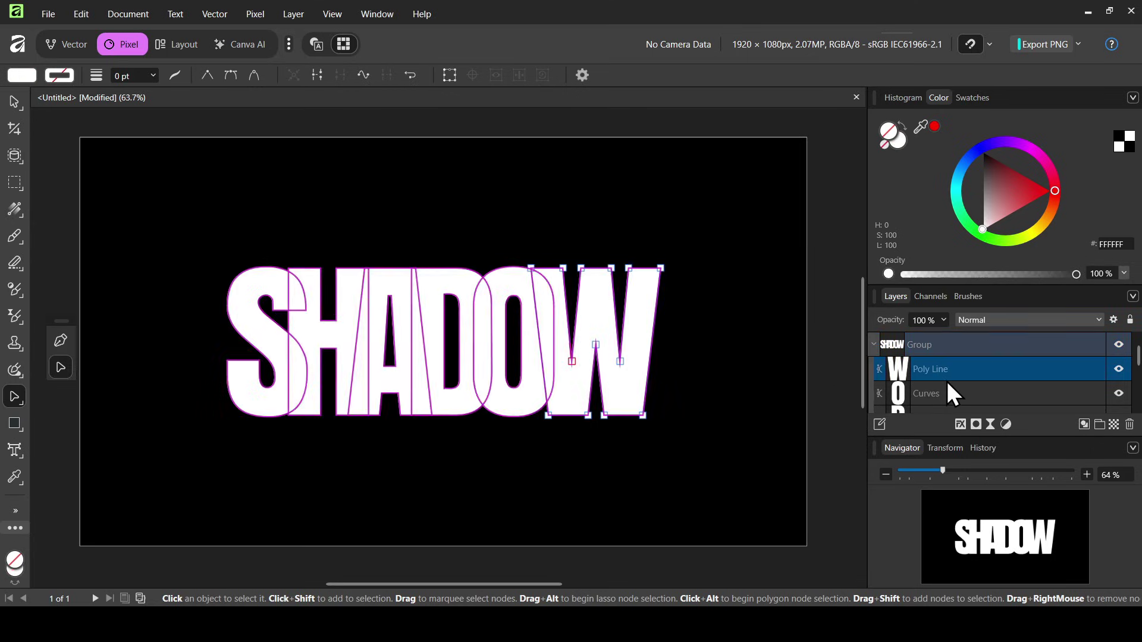
left_click(1118, 370)
left_click(1119, 370)
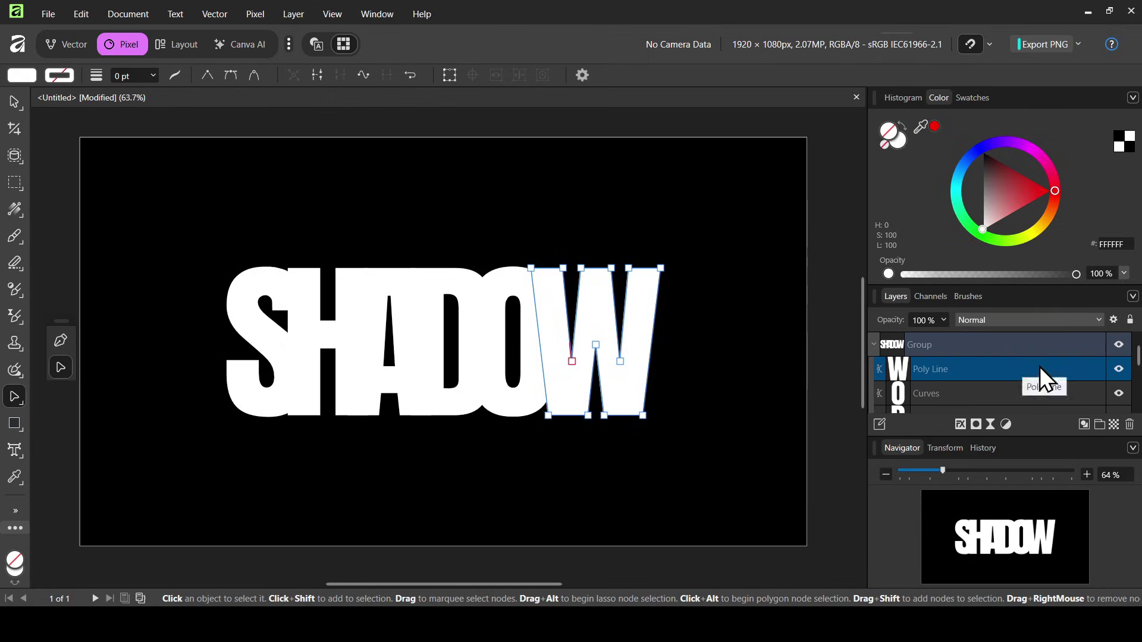
left_click(1119, 370)
left_click(1120, 371)
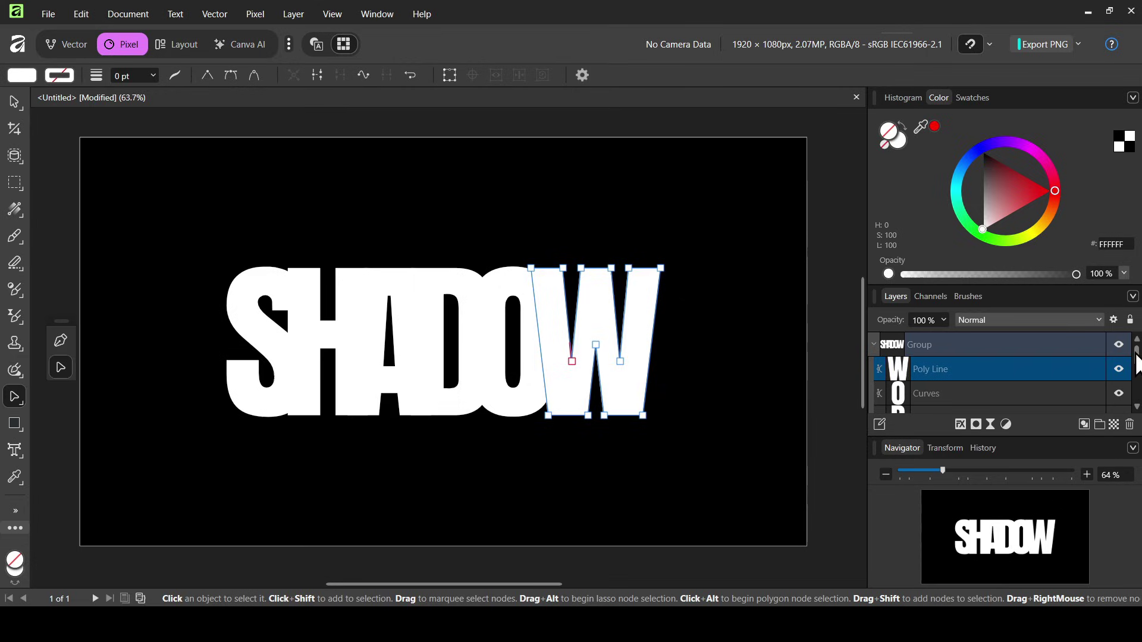
left_click_drag(1135, 358, 1136, 393)
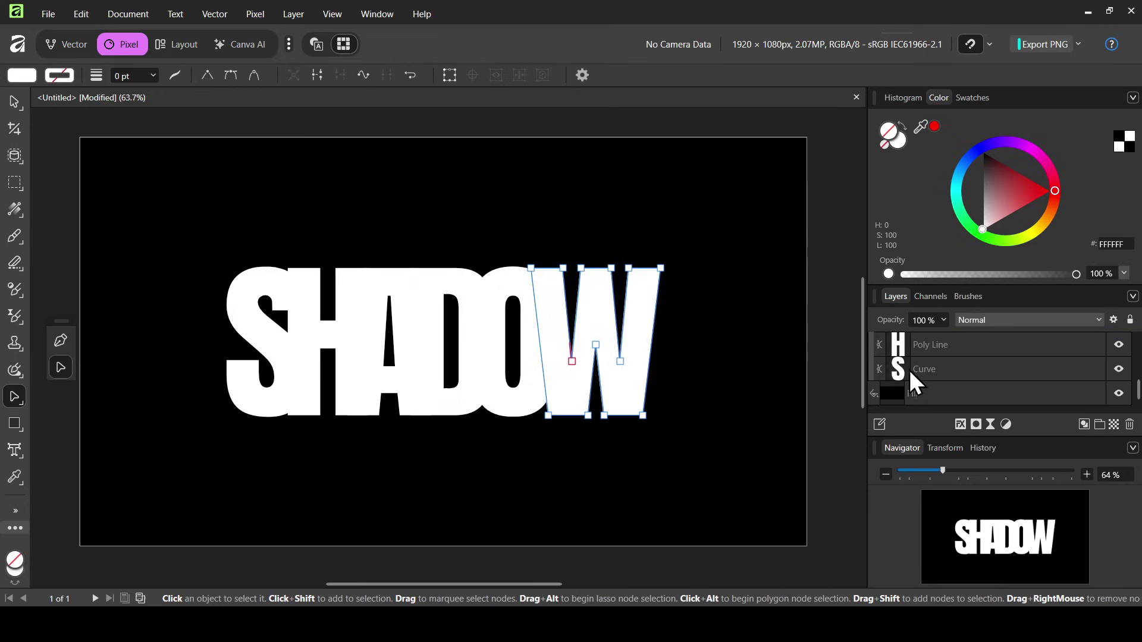
left_click(1118, 369)
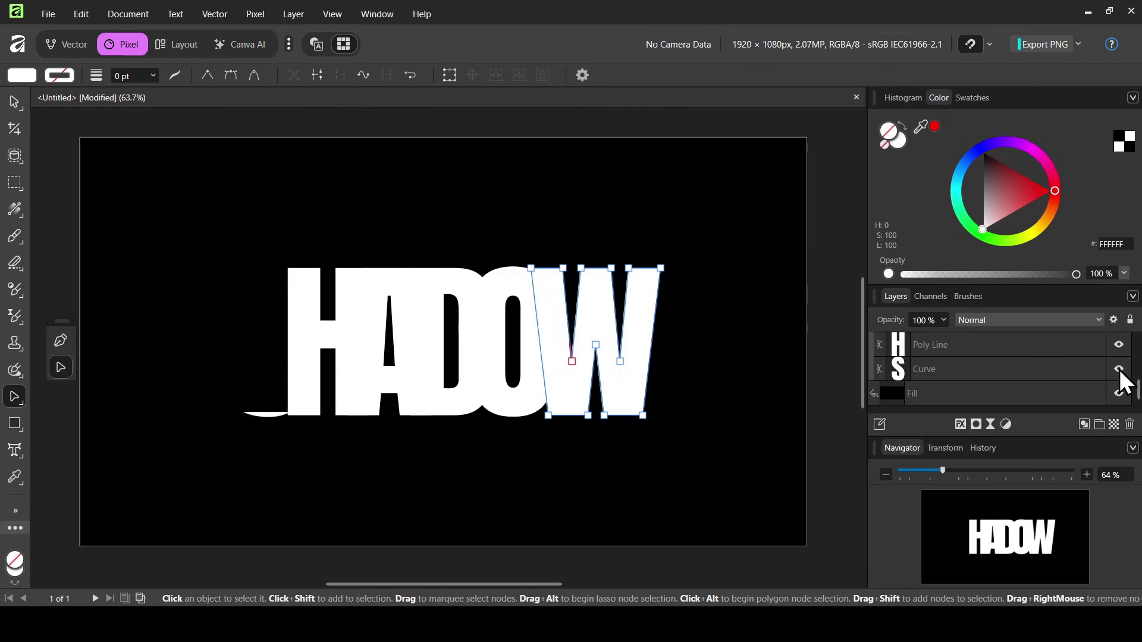
left_click(1118, 368)
left_click(968, 346, "shift")
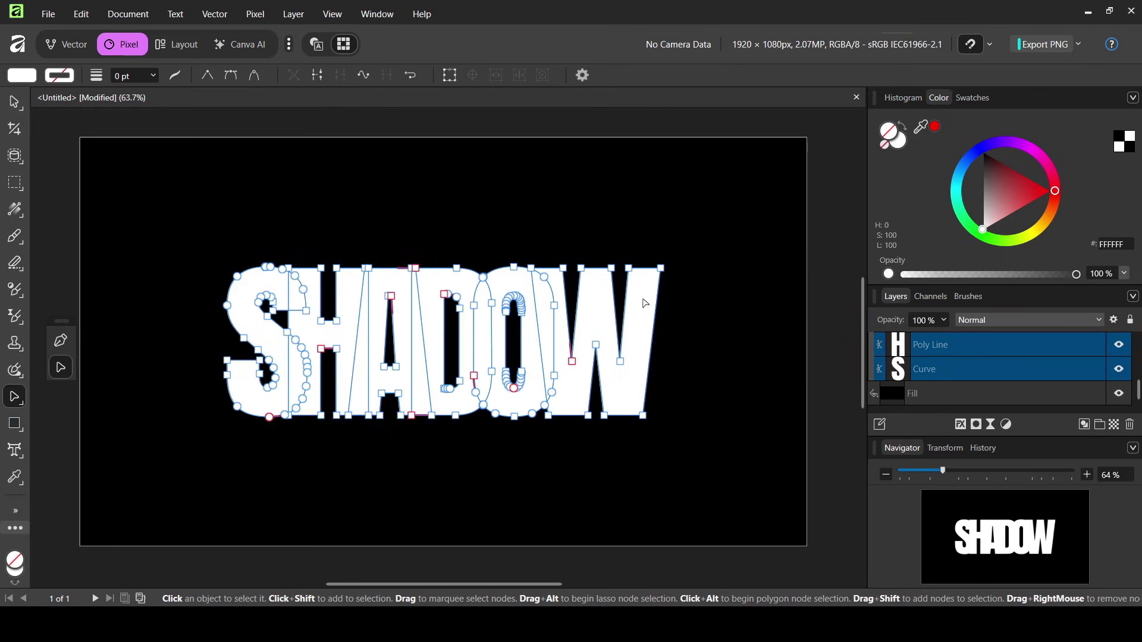
Enable a Gradient Overlay layer effect on the SHADOW letters and bring up its gradient stops.
left_click(961, 423)
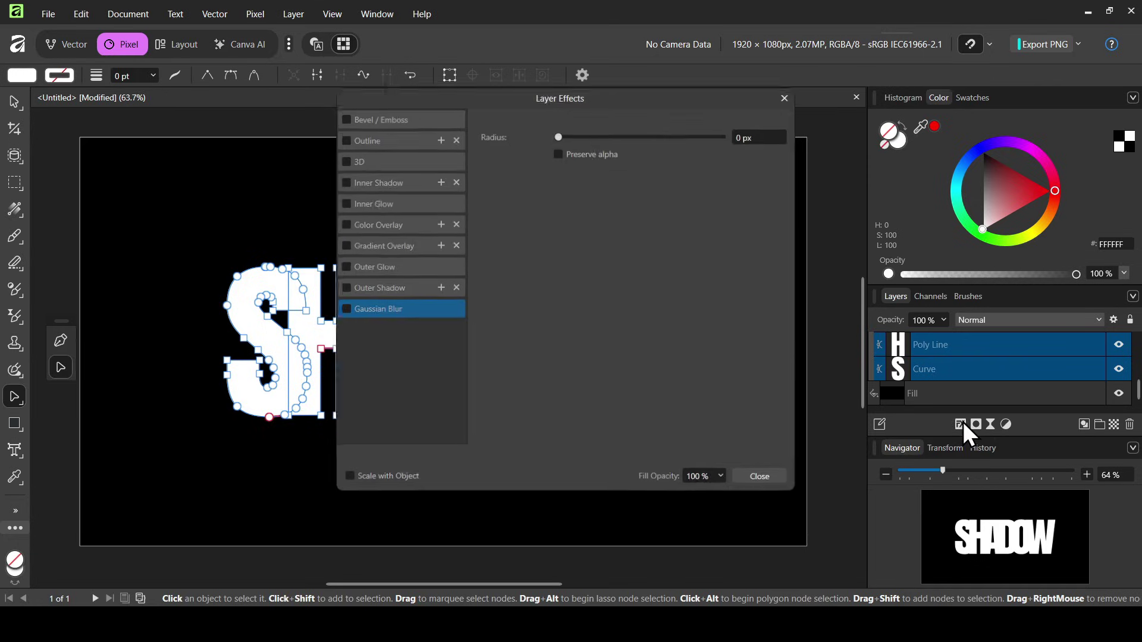
left_click_drag(651, 93, 988, 117)
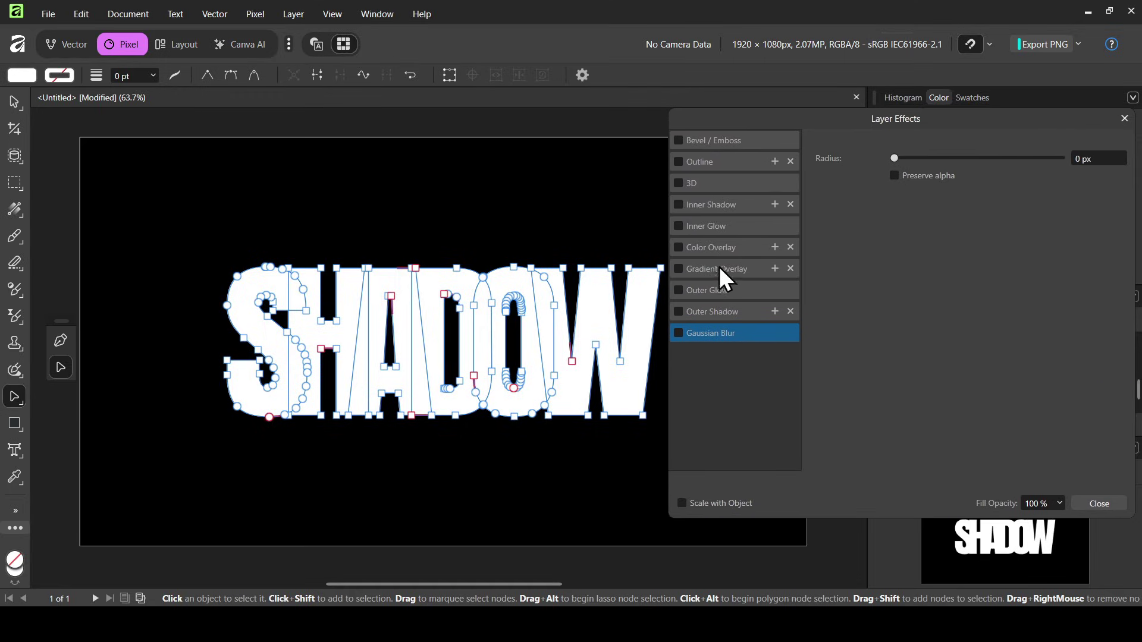
left_click(716, 272)
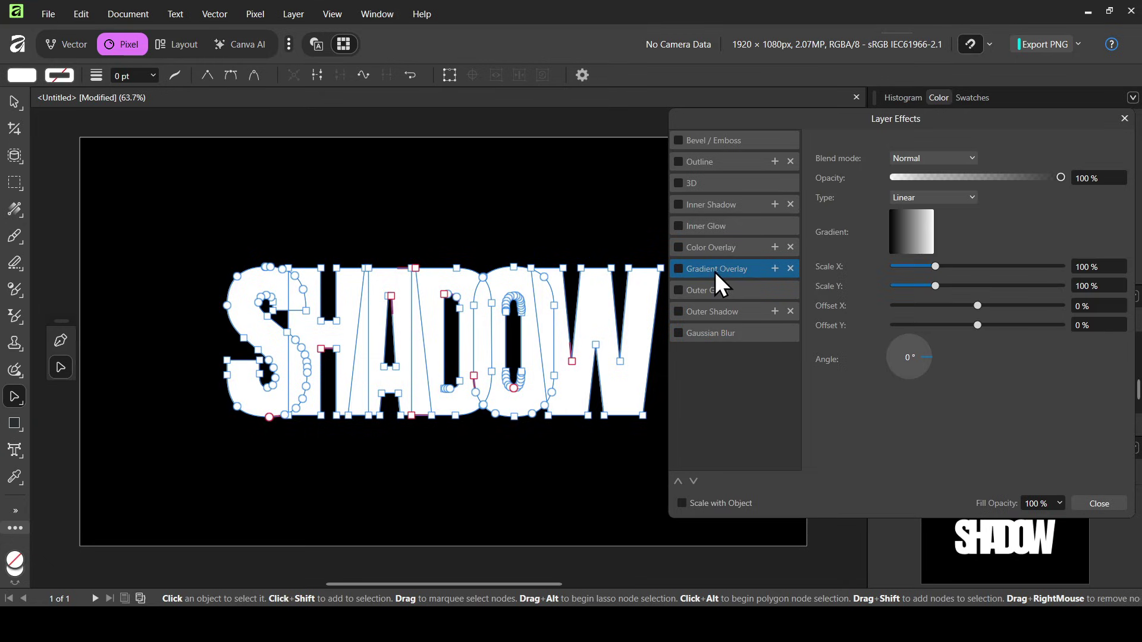
left_click(678, 270)
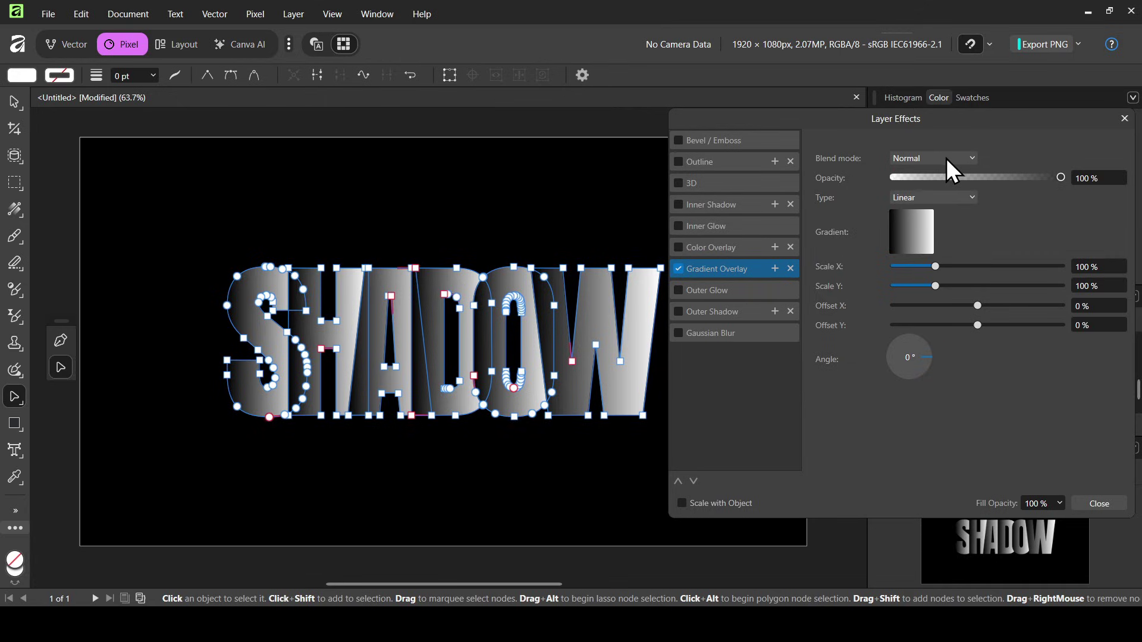
left_click(911, 229)
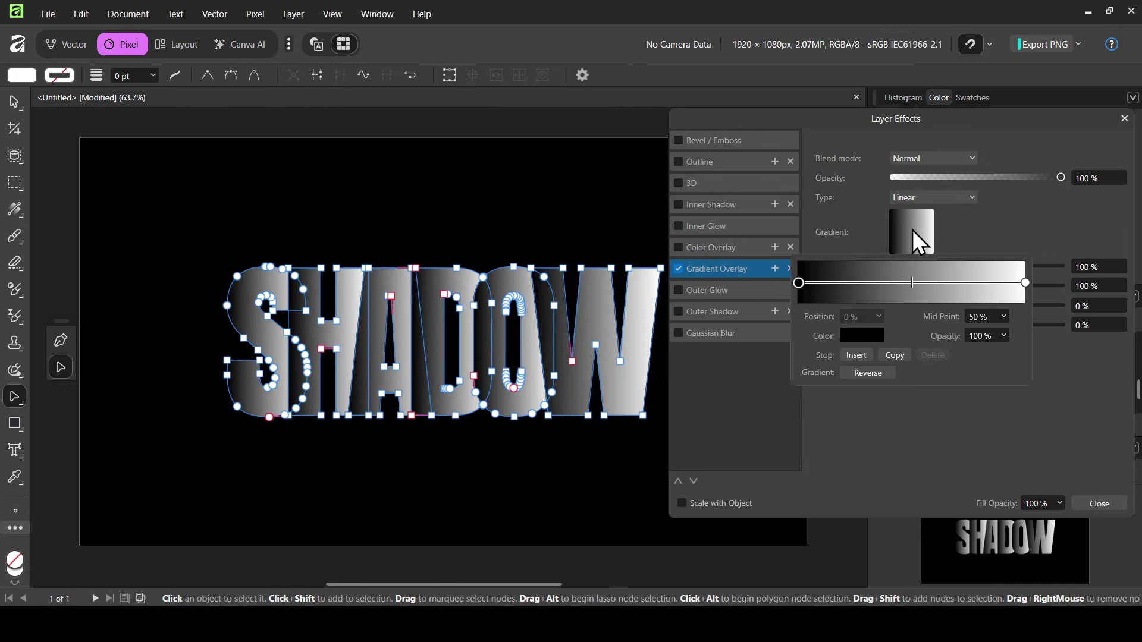
Make the gradient's left stop white and right stop black, shifting the midpoint right.
left_click(799, 283)
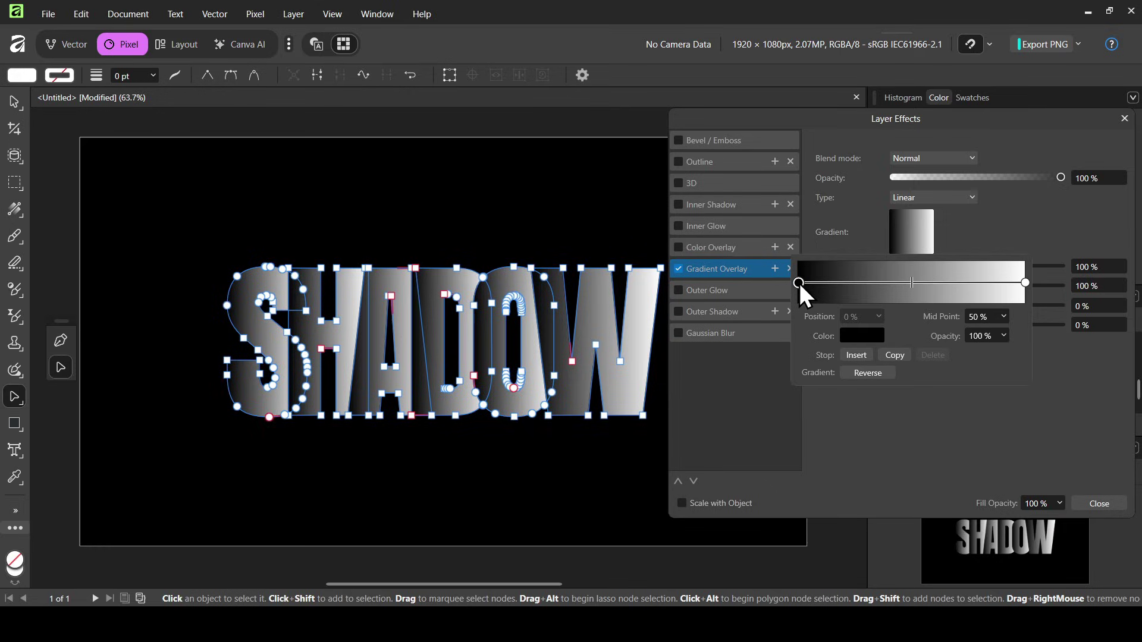
left_click(862, 335)
left_click_drag(858, 427, 820, 494)
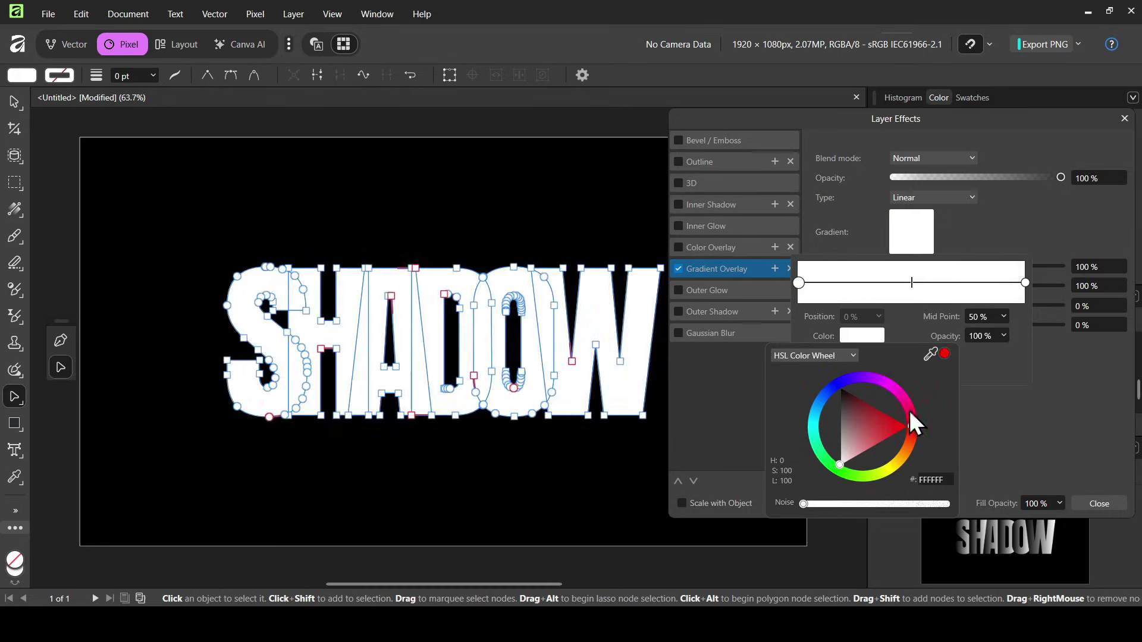
left_click(1025, 283)
left_click(1025, 283)
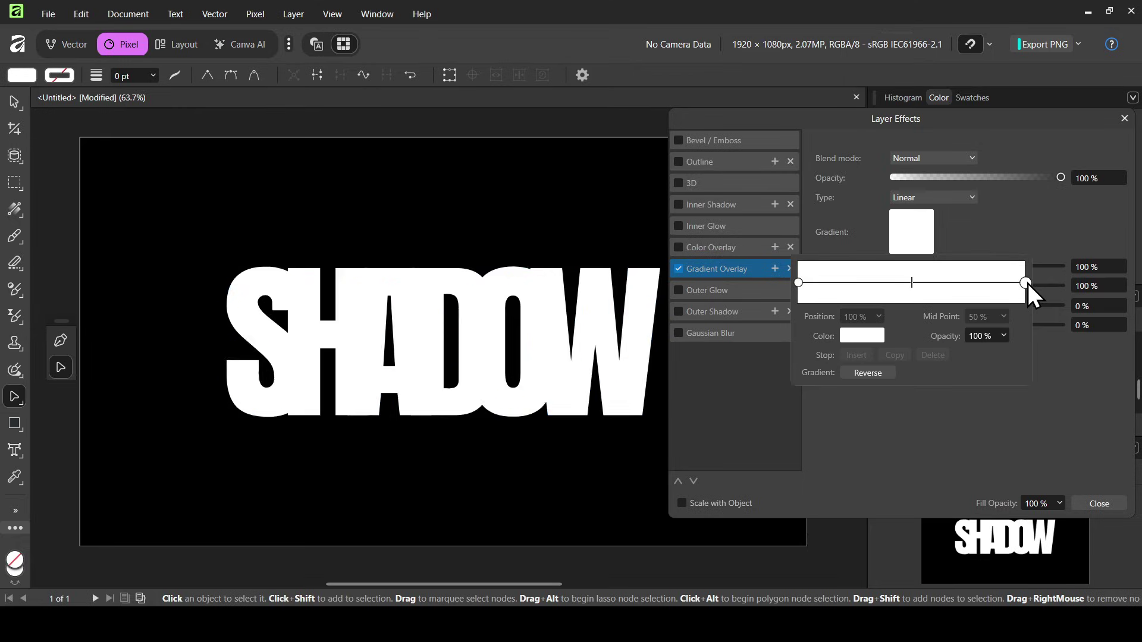
left_click(875, 337)
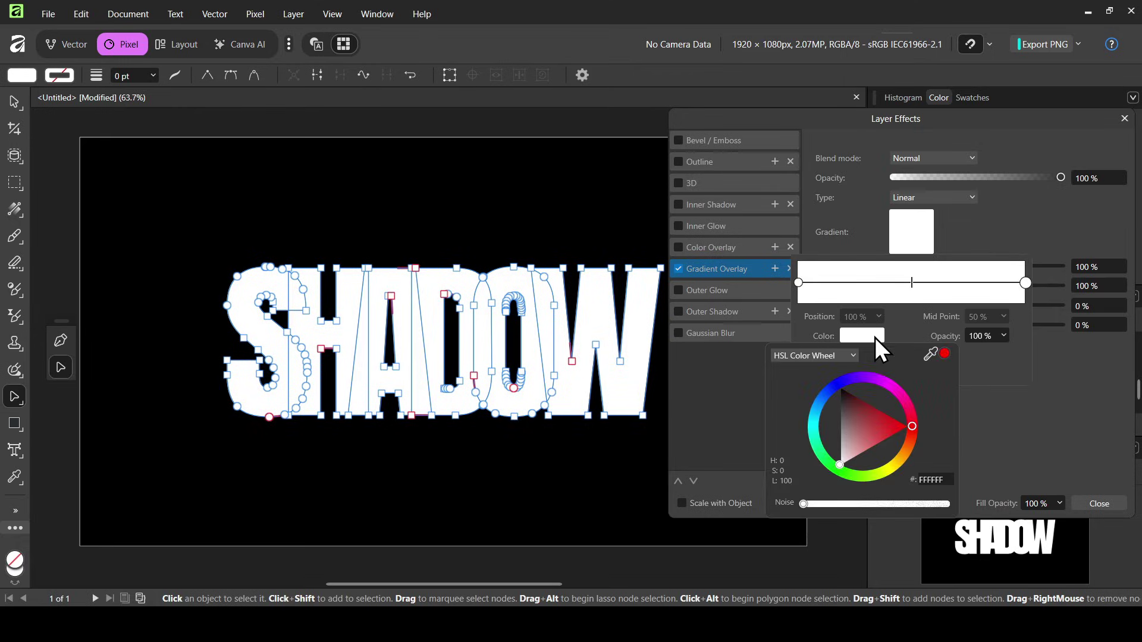
left_click_drag(855, 411, 823, 363)
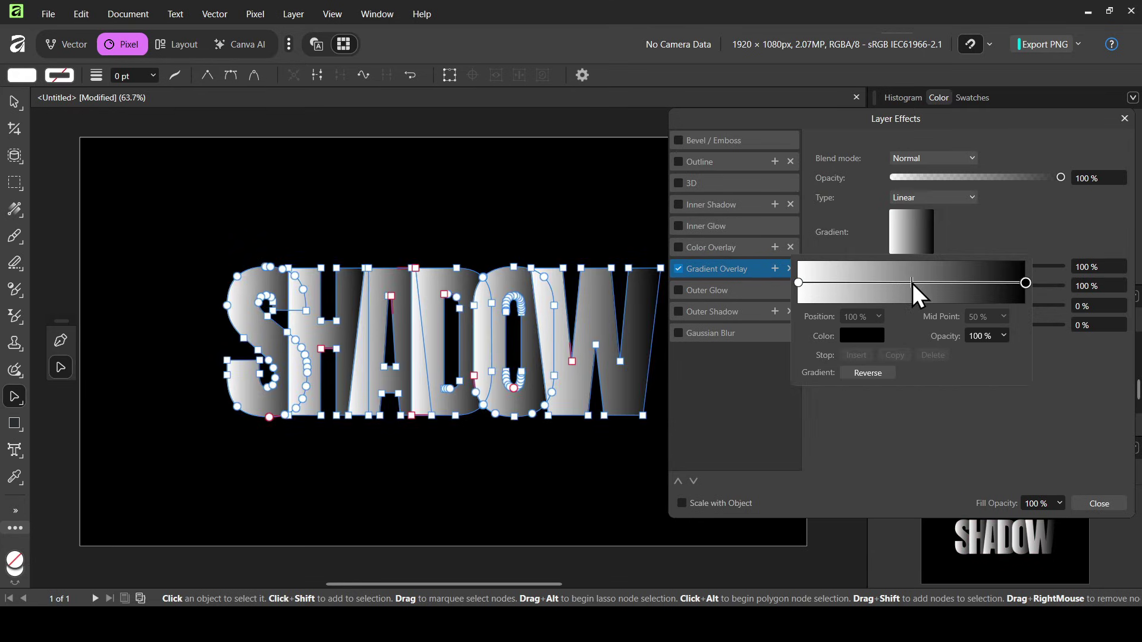
left_click_drag(912, 284, 923, 283)
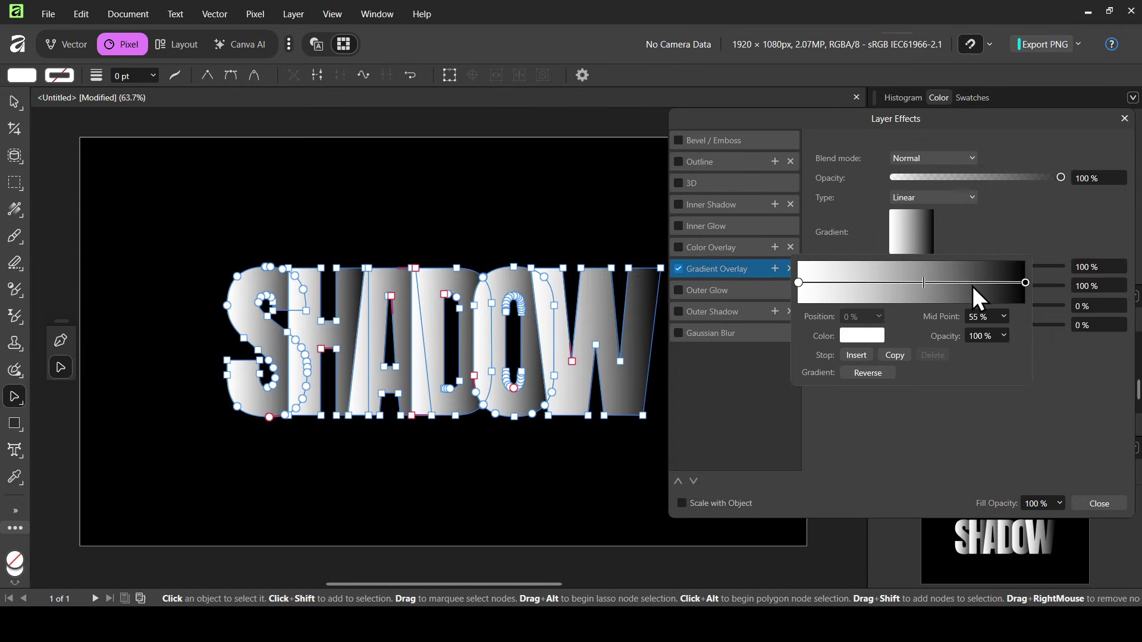
Add a dark grey stop at 75%, pull its midpoint toward the end, and close Layer Effects.
left_click(969, 284)
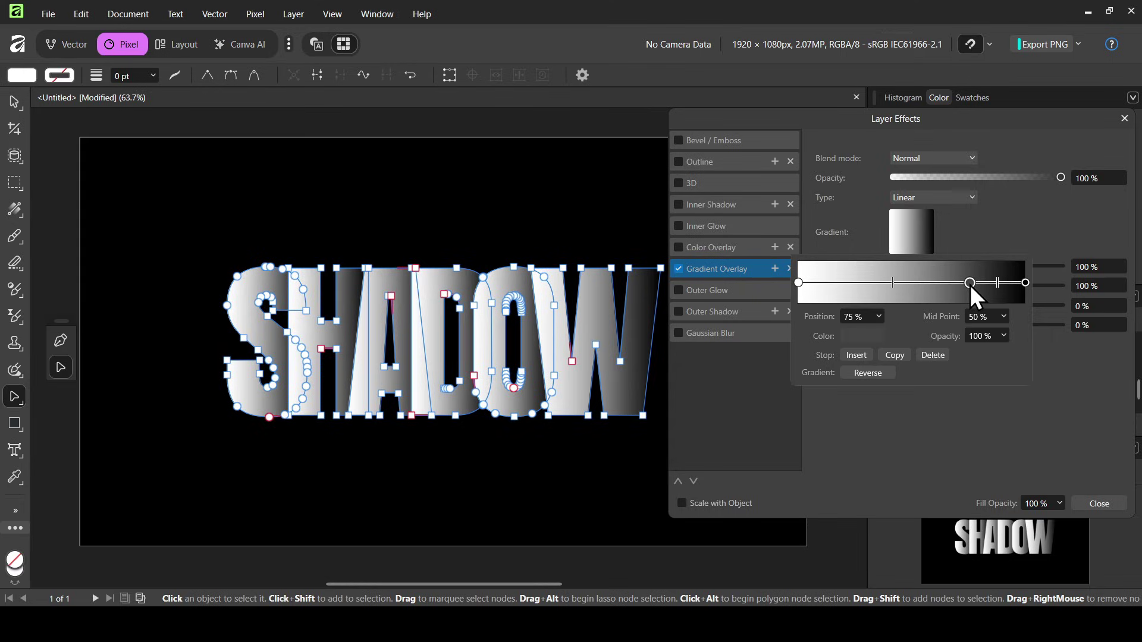
left_click(865, 337)
mouse_move(835, 428)
left_mouse_down()
mouse_move(840, 401)
mouse_move(830, 415)
left_mouse_up()
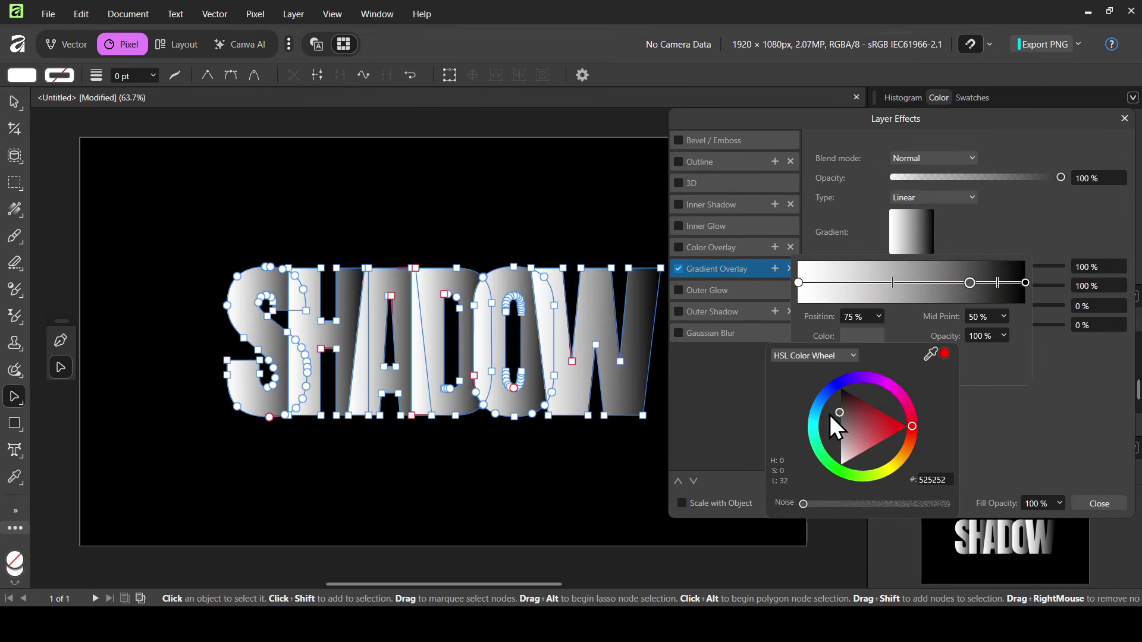
left_click(994, 286)
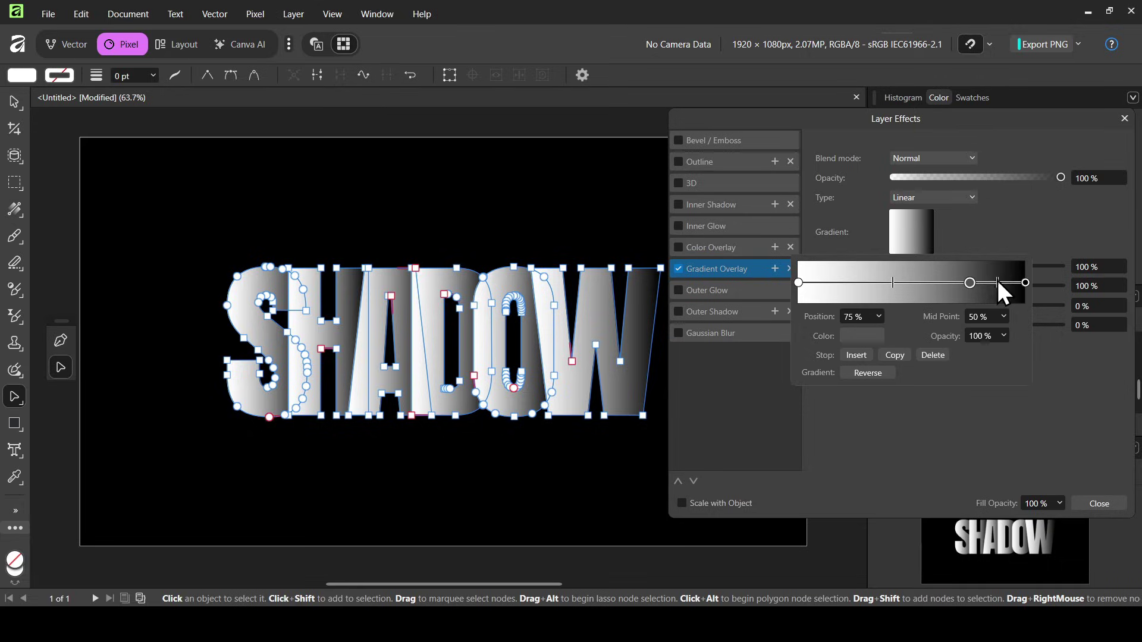
mouse_move(997, 280)
left_mouse_down()
mouse_move(985, 283)
mouse_move(1011, 282)
mouse_move(965, 283)
left_mouse_up()
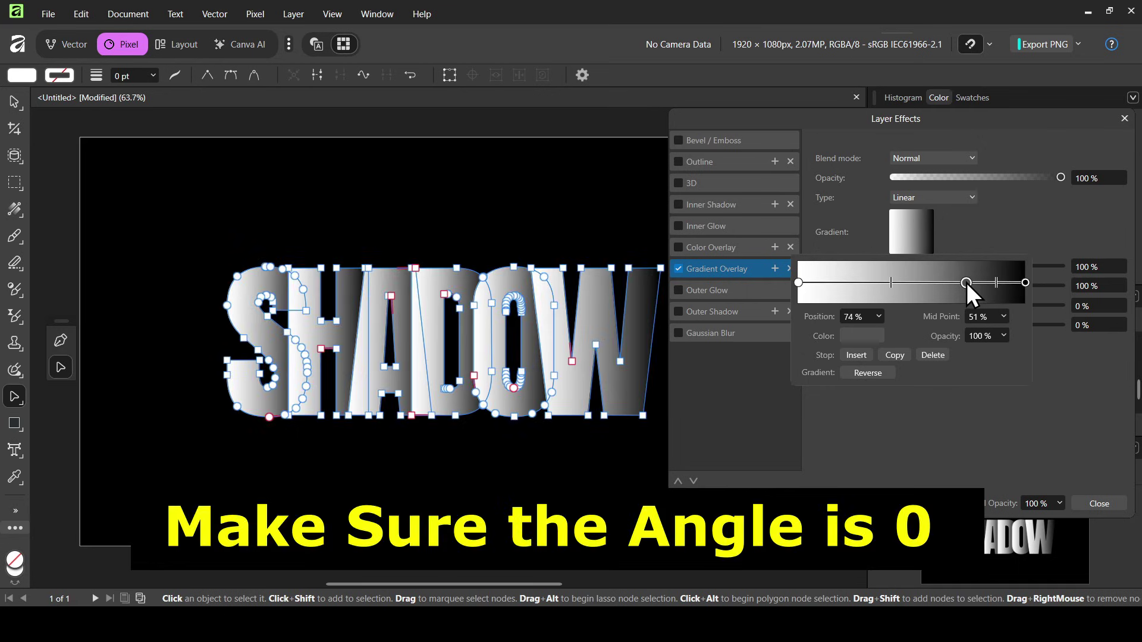
left_click(1011, 219)
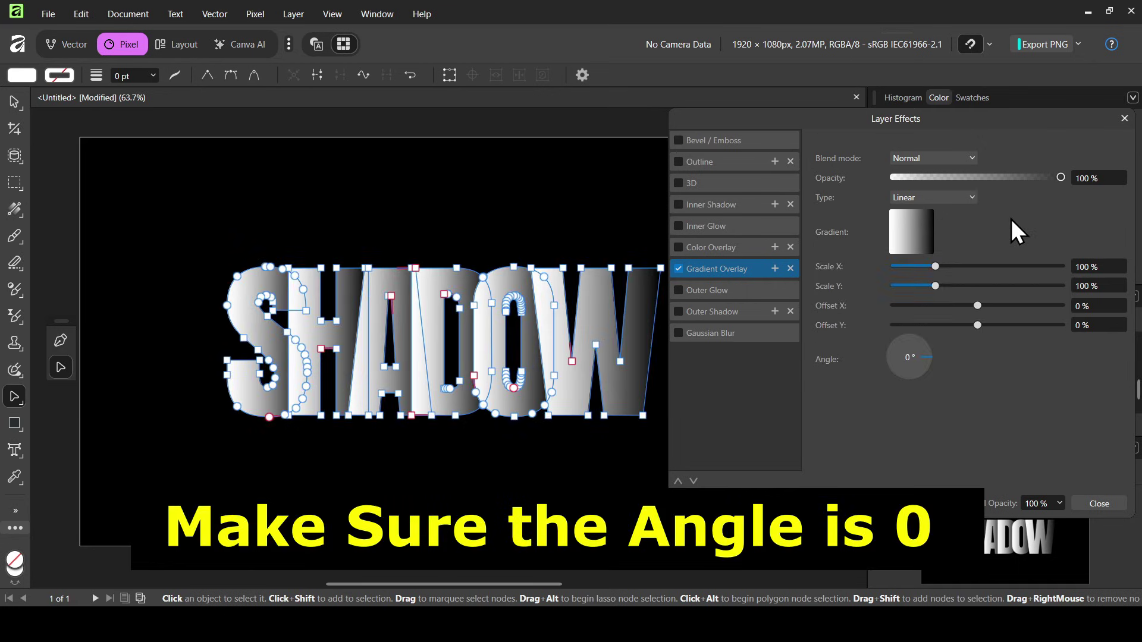
left_click(1124, 119)
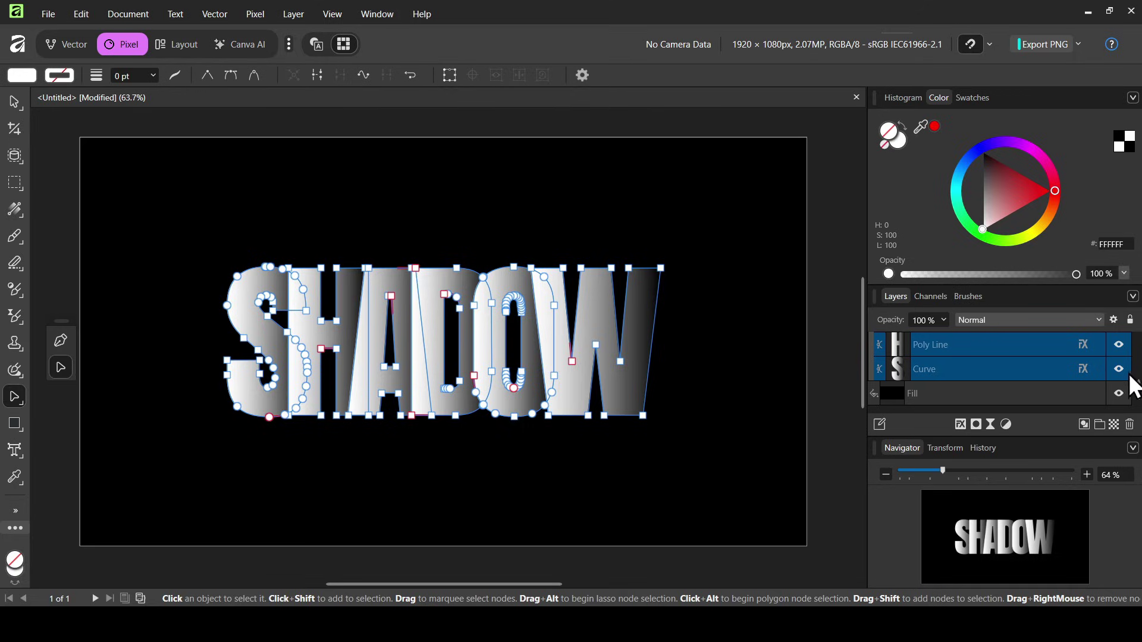
Group the SHADOW letter layers with Ctrl+G and duplicate the group with Ctrl+J.
key("ctrl+g")
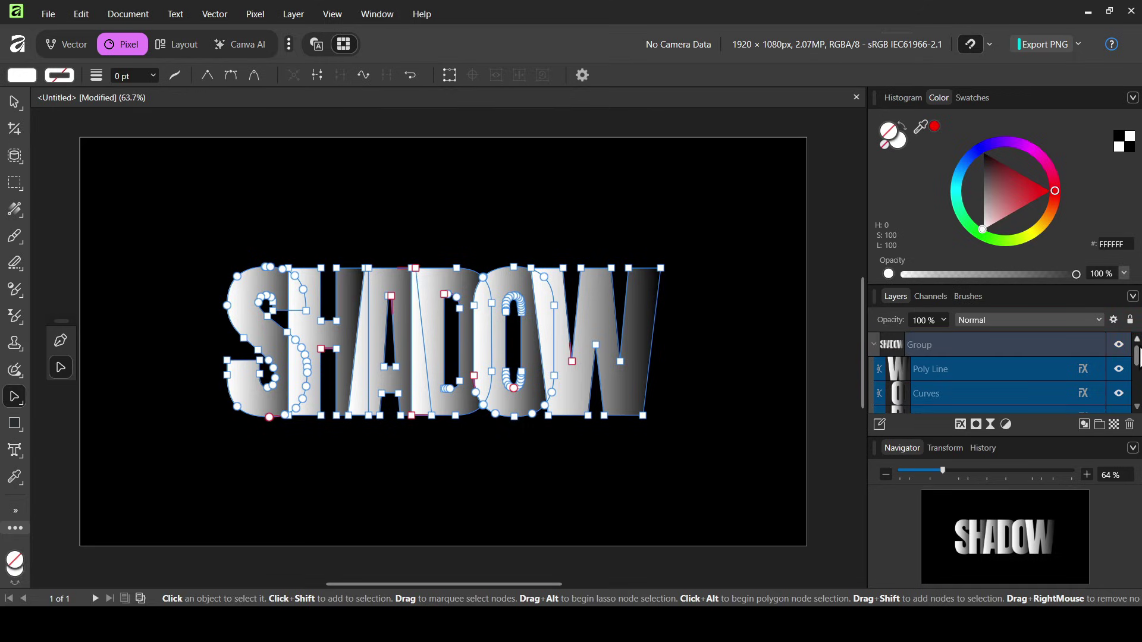
left_click(922, 344)
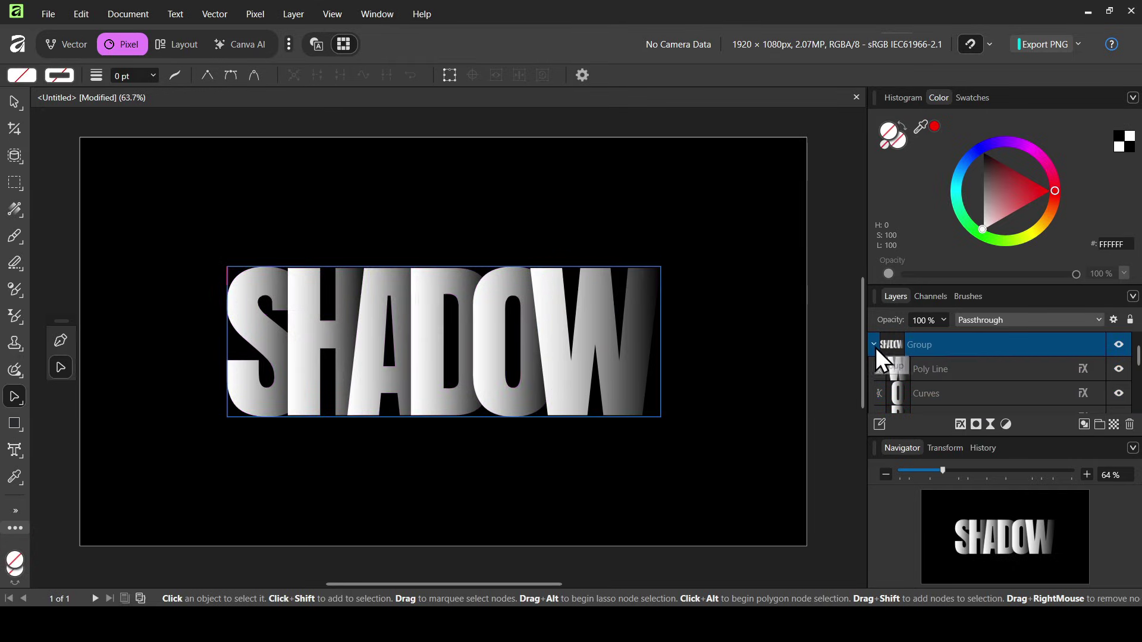
left_click(874, 345)
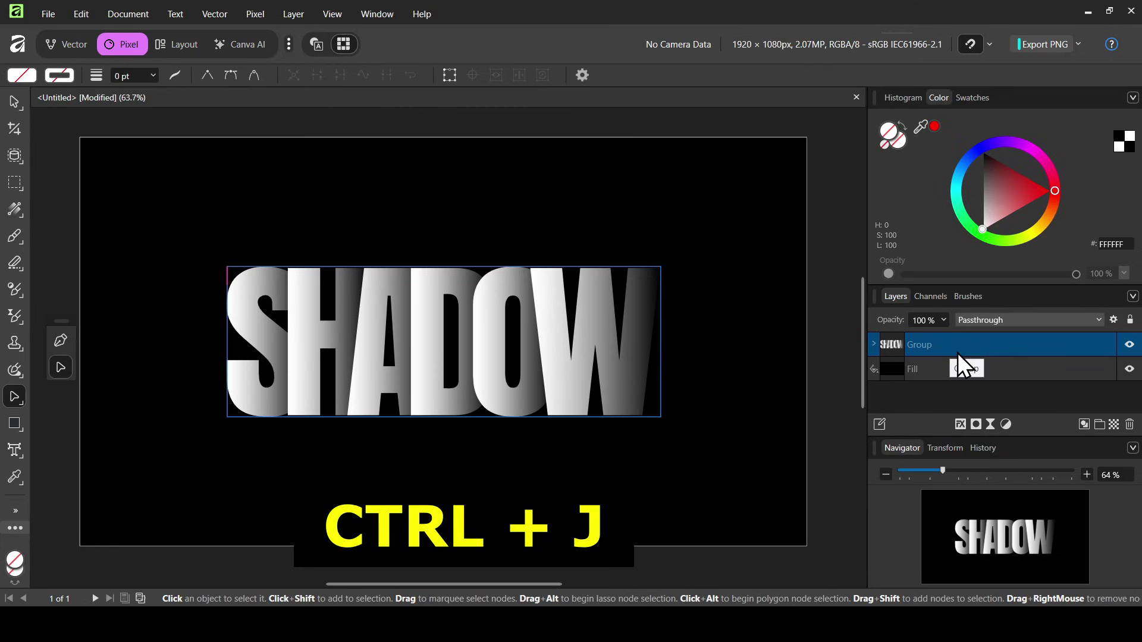
key("ctrl+j")
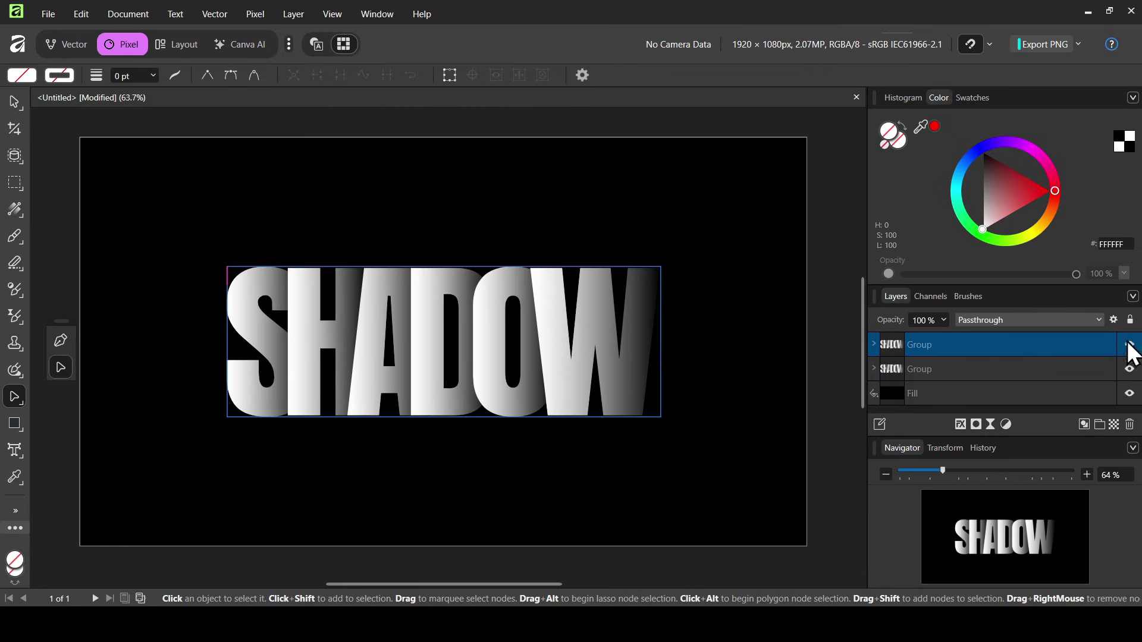
Flip the duplicate group vertically and place it directly below the original SHADOW.
left_click(15, 104)
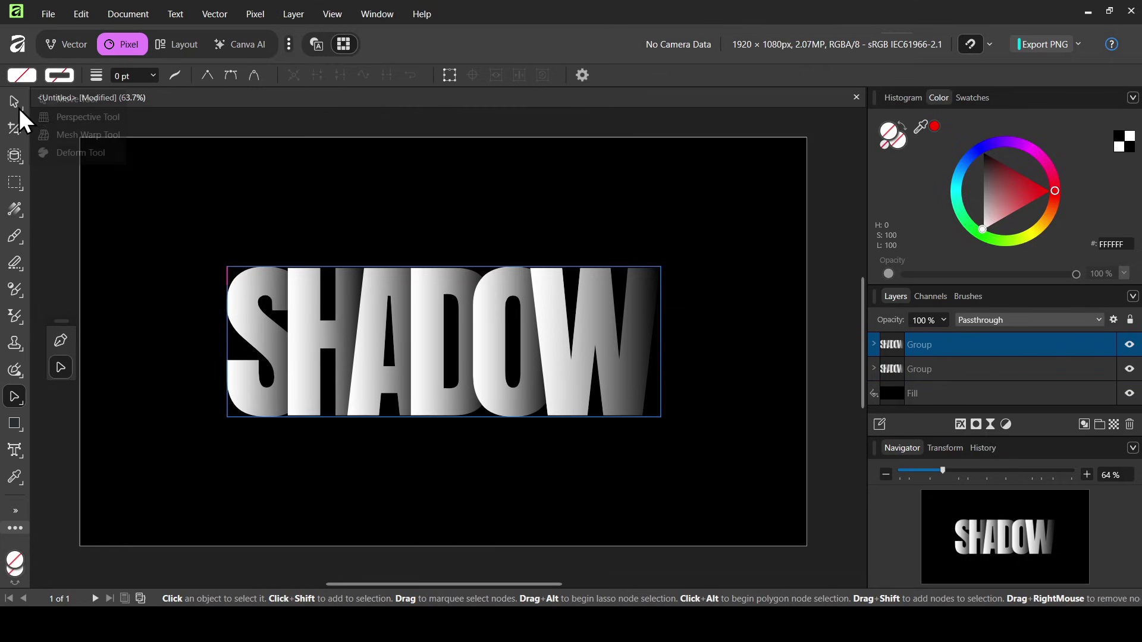
left_click(78, 98)
right_click(459, 408)
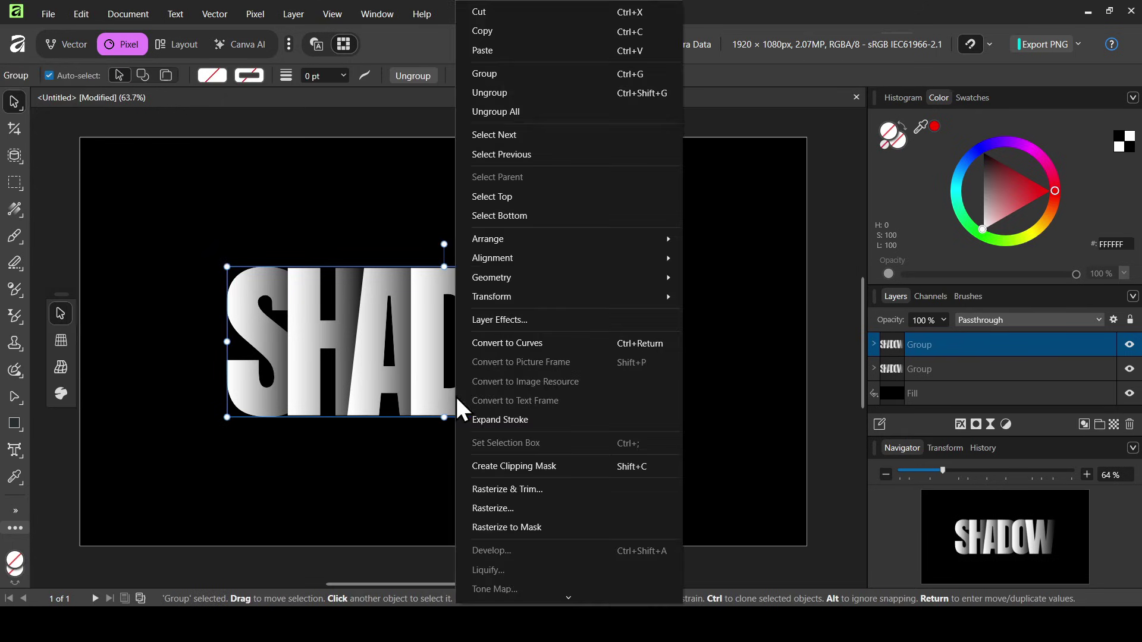
mouse_move(558, 297)
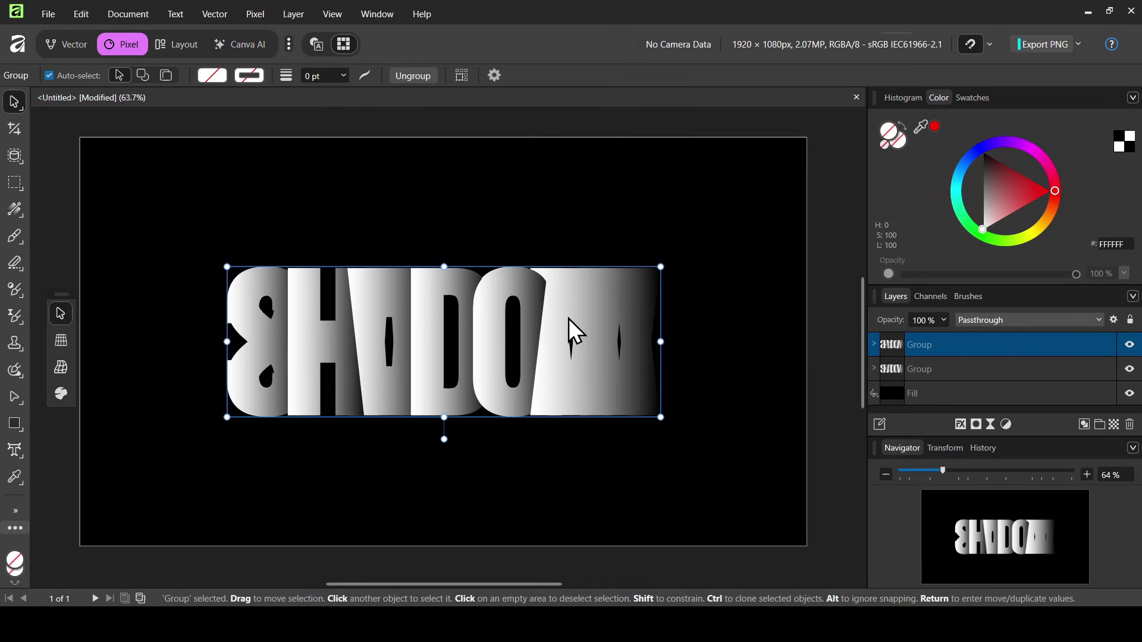
left_click_drag(566, 323, 570, 471)
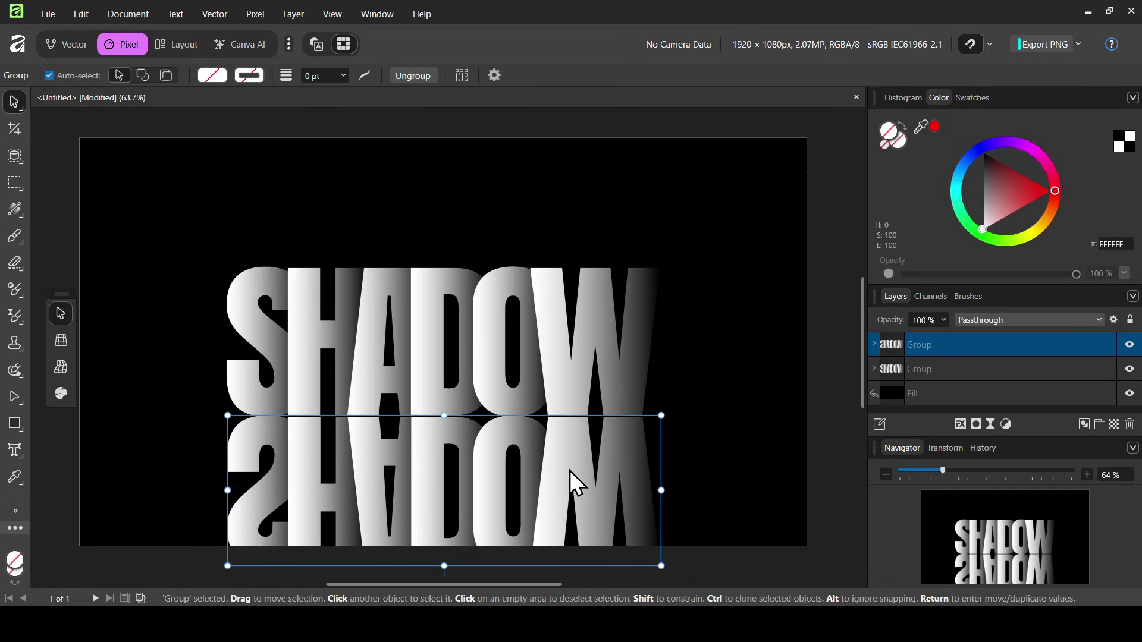
left_click(916, 394)
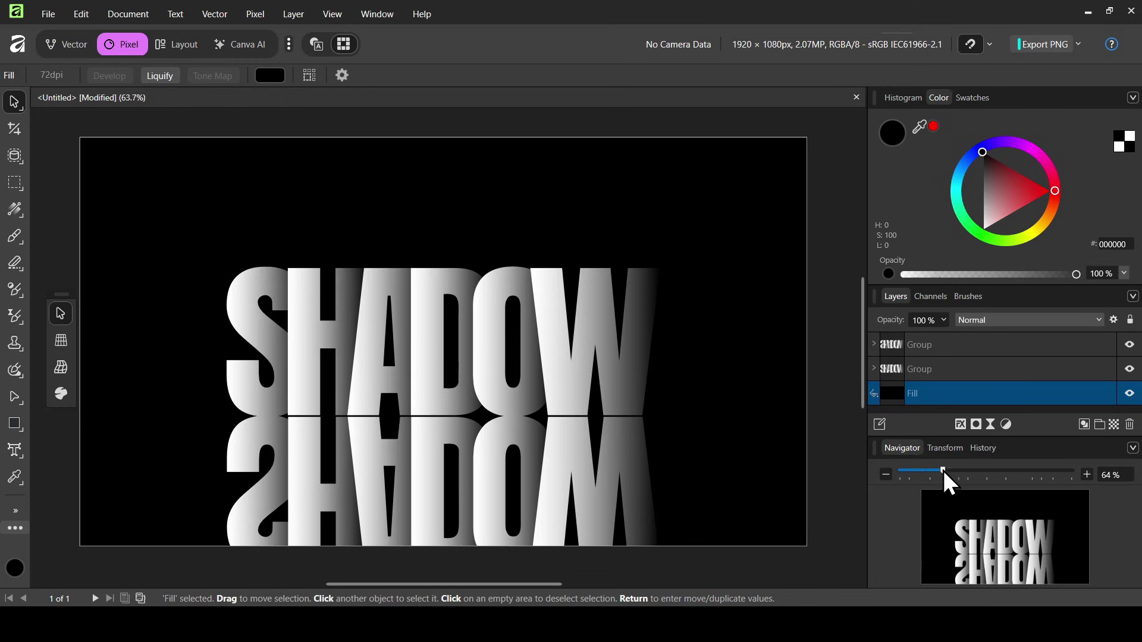
Move the reflection group below the upright SHADOW group in Layers and expand it.
left_click_drag(942, 470, 1005, 471)
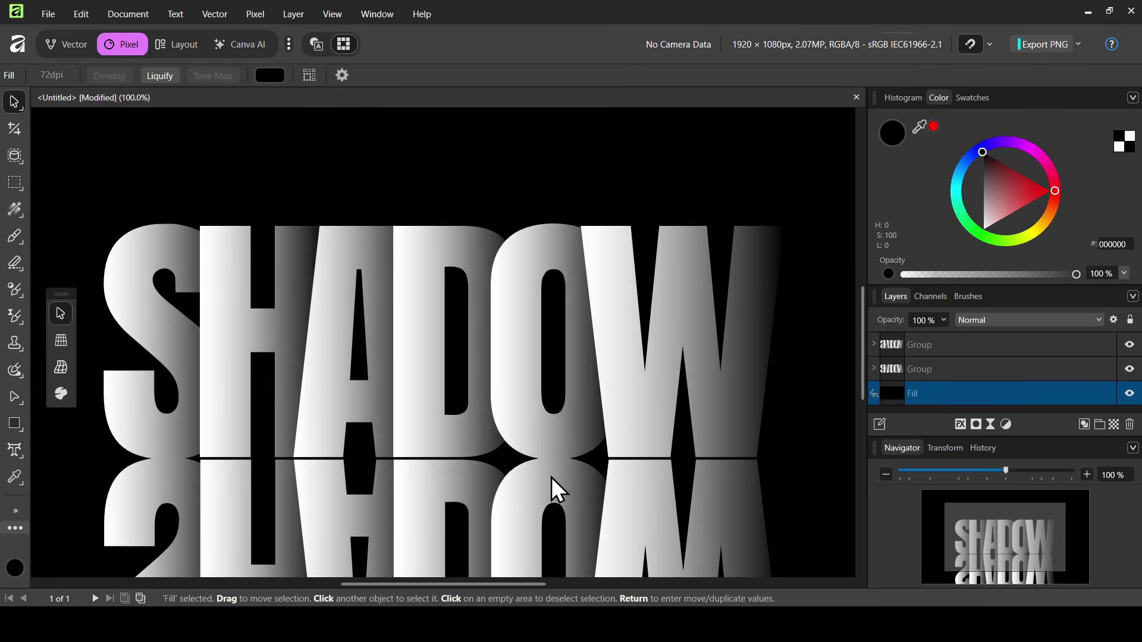
left_click(999, 340)
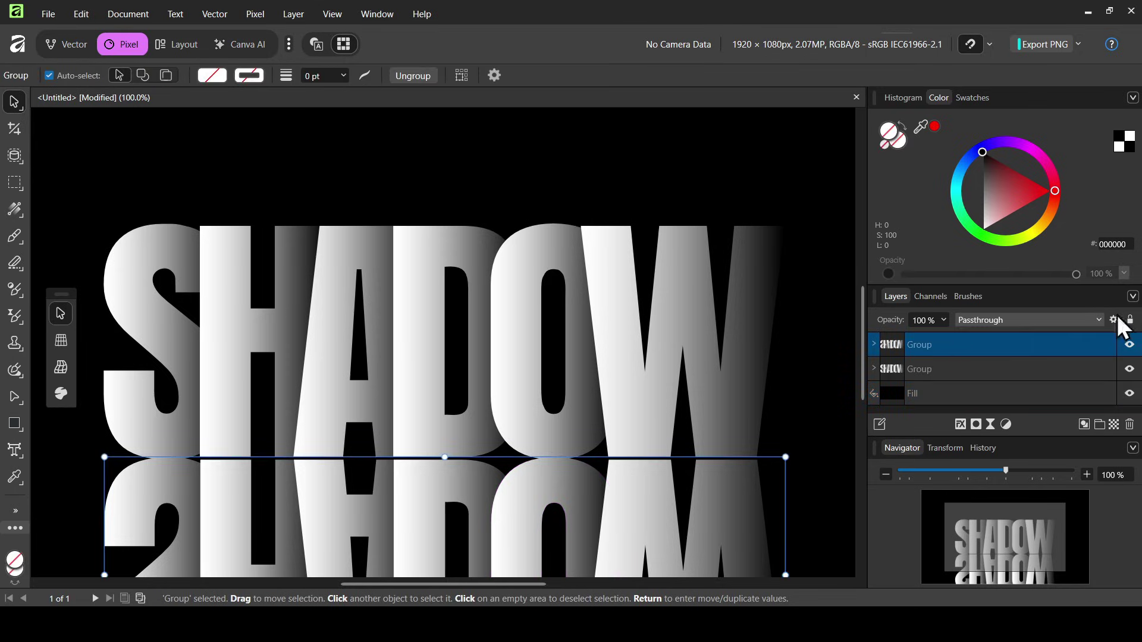
left_click(1129, 345)
left_click(1129, 345)
left_click_drag(1008, 344, 1005, 378)
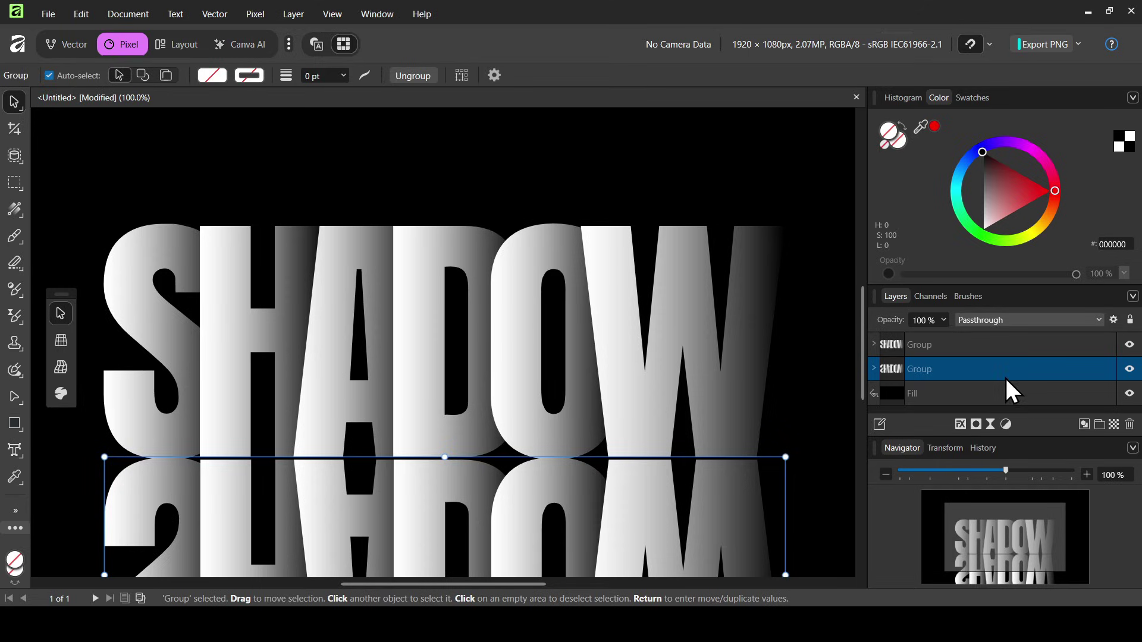
left_click(875, 370)
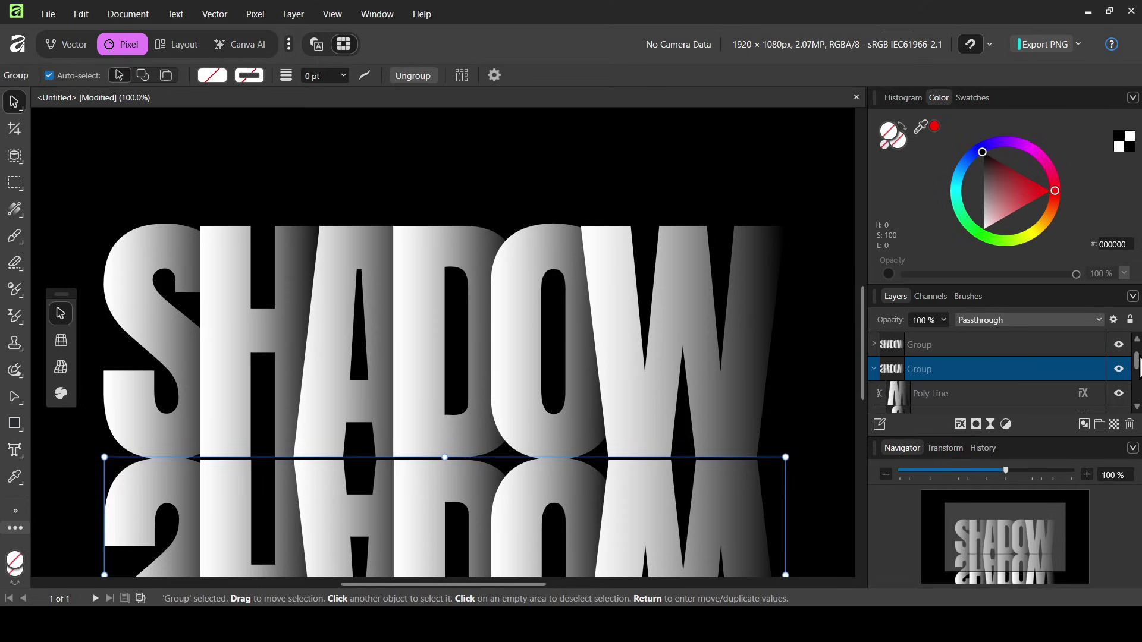
Nudge the reflected O letter slightly down and right into alignment.
scroll(1139, 375, "down", 2)
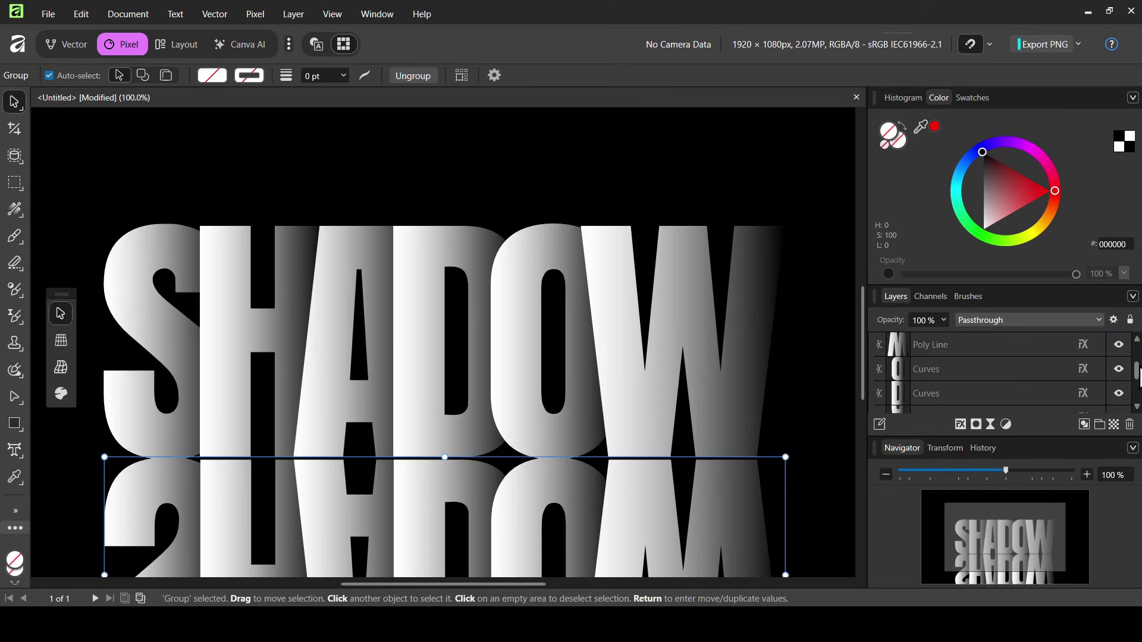
left_click(1118, 368)
left_click(1118, 369)
left_click(969, 369)
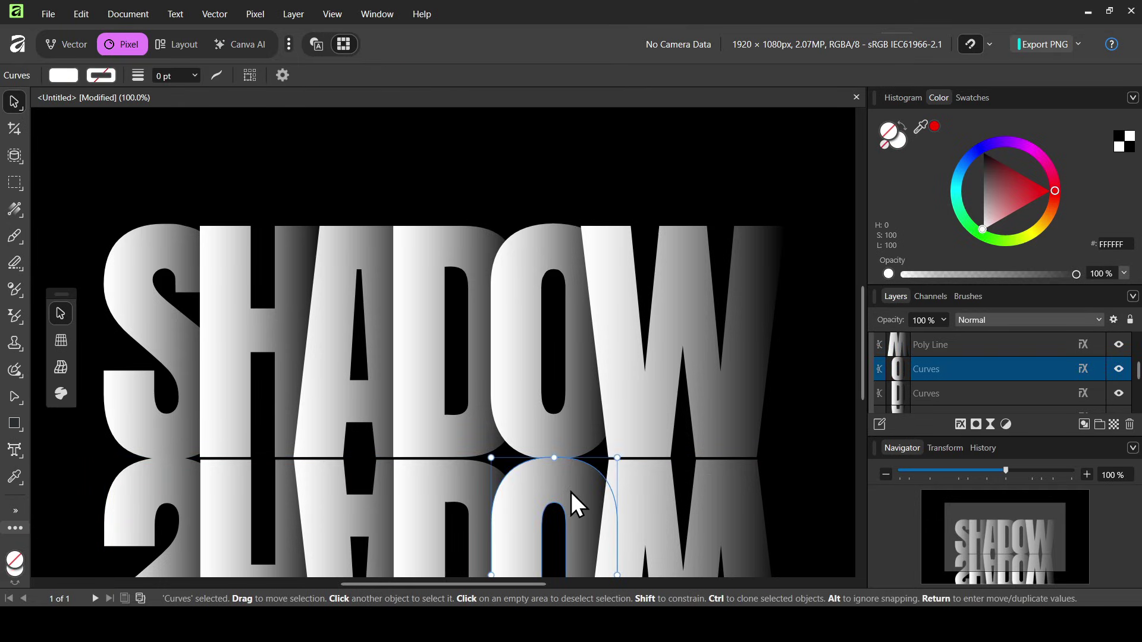
left_click_drag(570, 491, 571, 495)
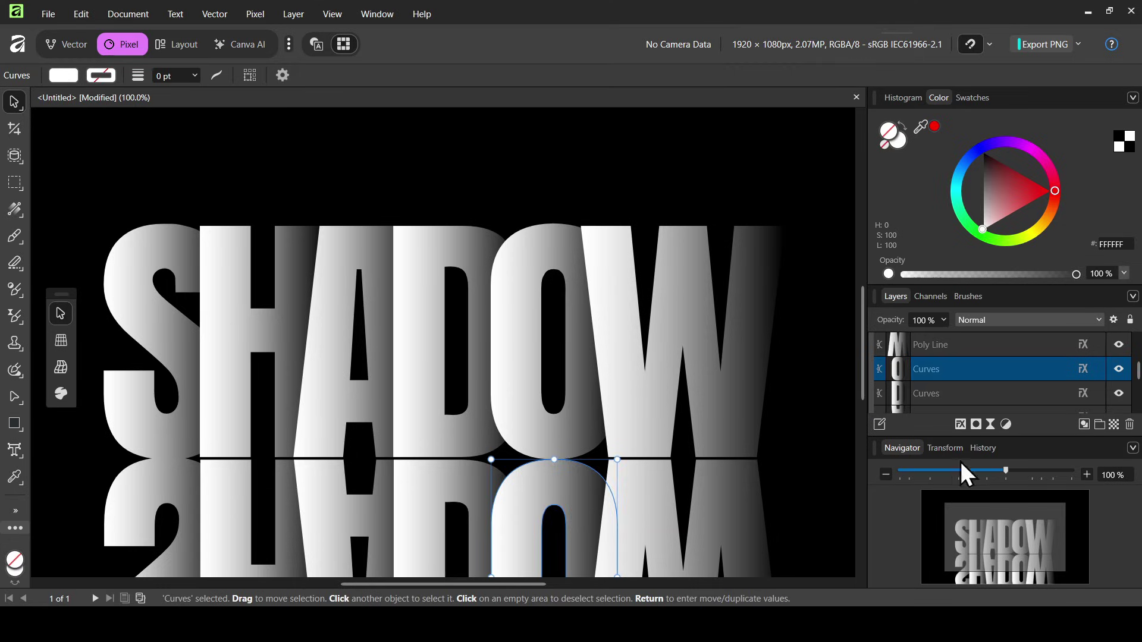
left_click(963, 393)
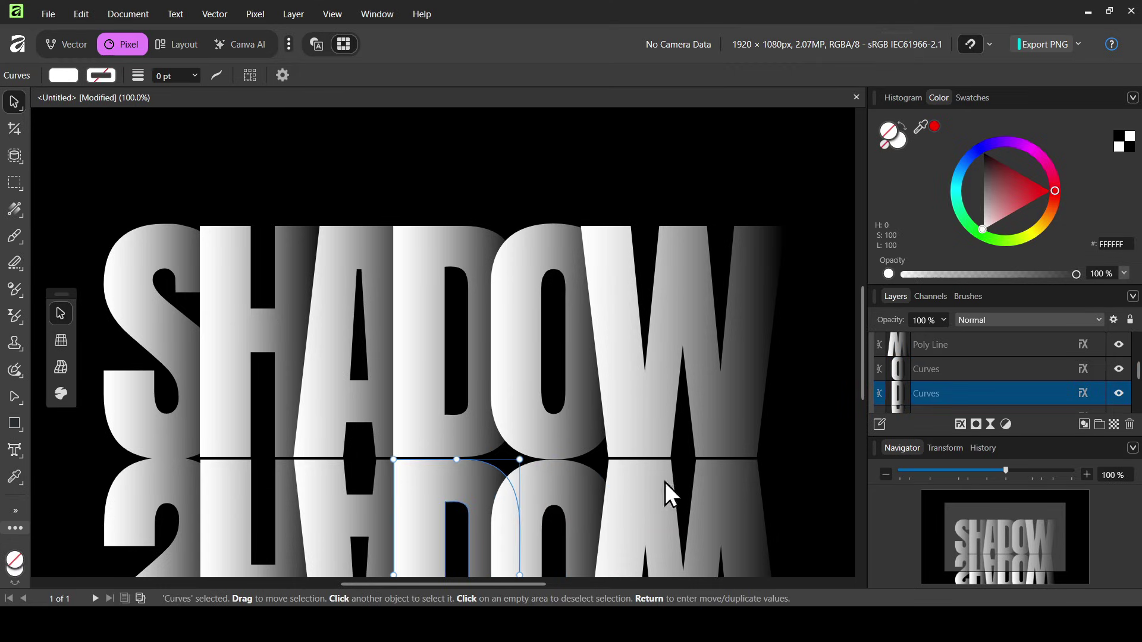
left_click(971, 369)
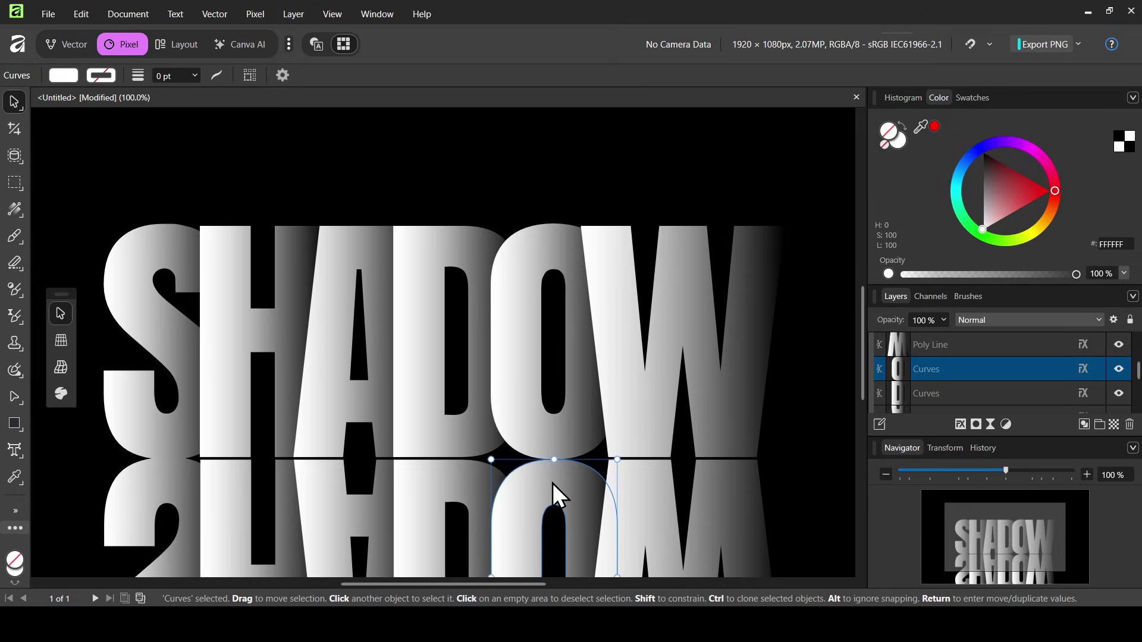
left_click_drag(551, 483, 559, 492)
Move the reflected S letter down to line up with the rest of the reflection.
left_click(958, 395)
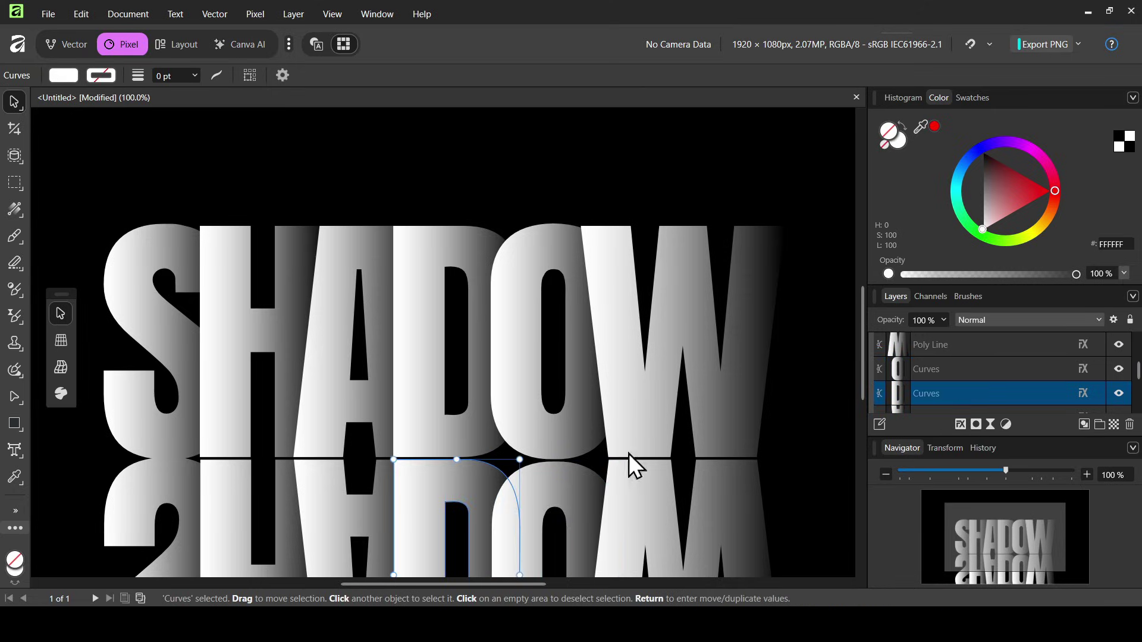
left_click_drag(1138, 359, 1136, 397)
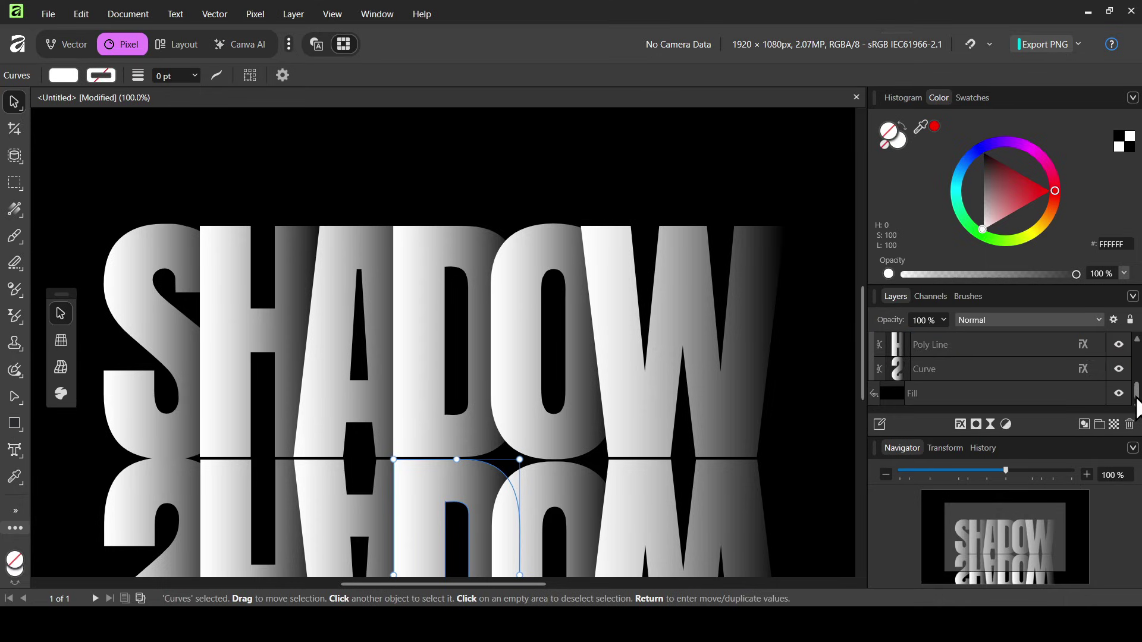
left_click(971, 371)
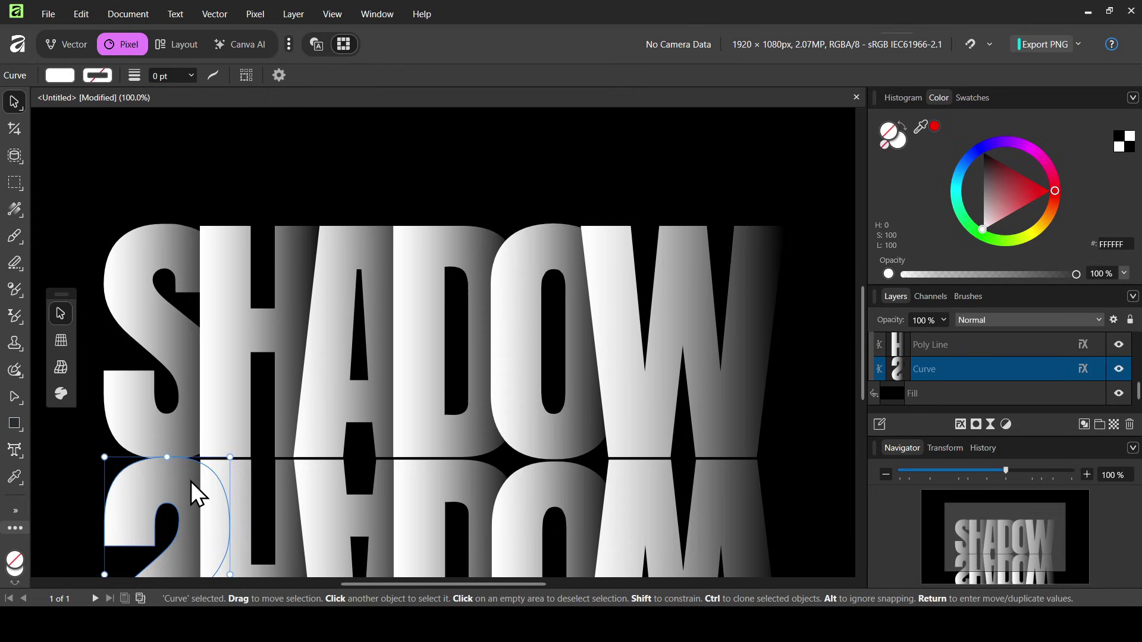
left_click_drag(190, 480, 166, 484)
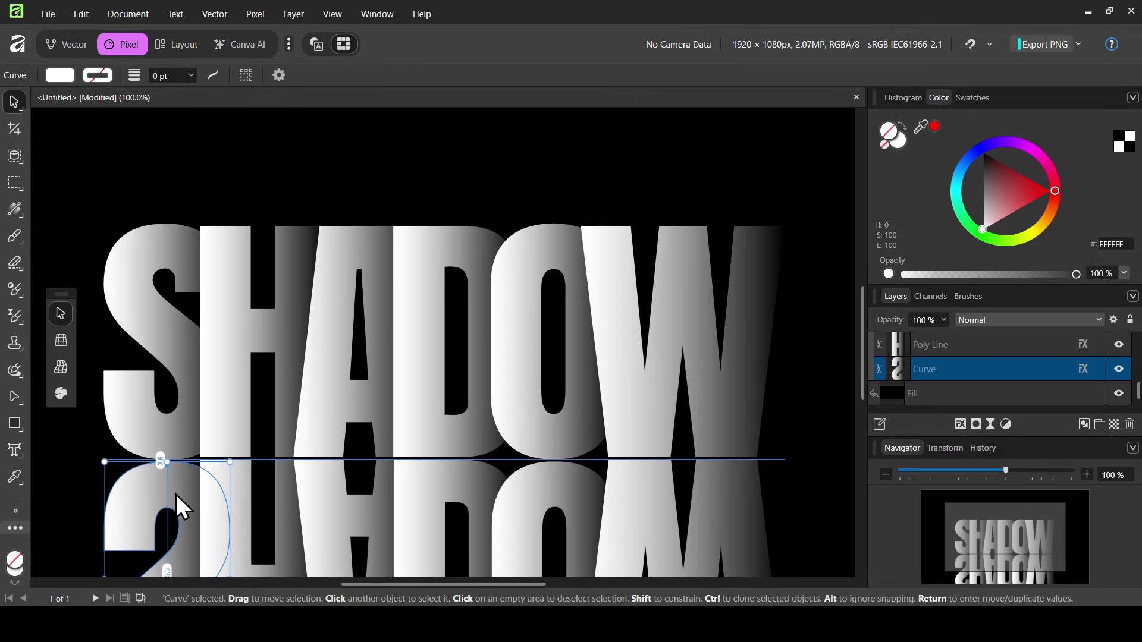
left_click(979, 348)
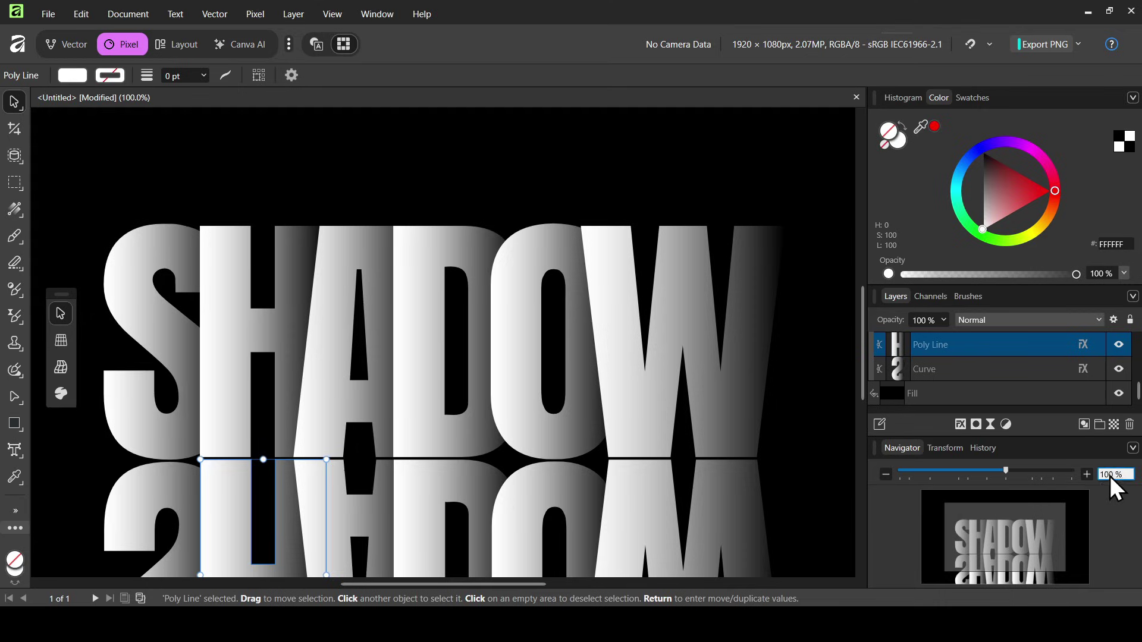
Zoom to 64%, add a mask to the reflected SHADOW group, and pick the gradient Fill Tool.
type("64")
key("Return")
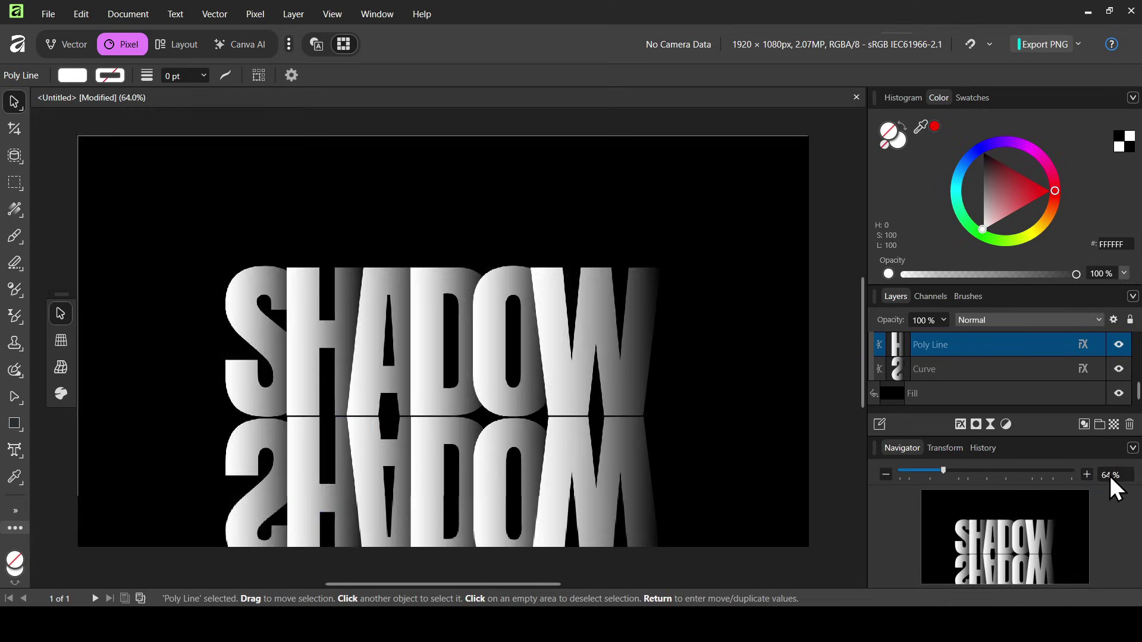
left_click_drag(1136, 405, 1137, 343)
left_click(874, 368)
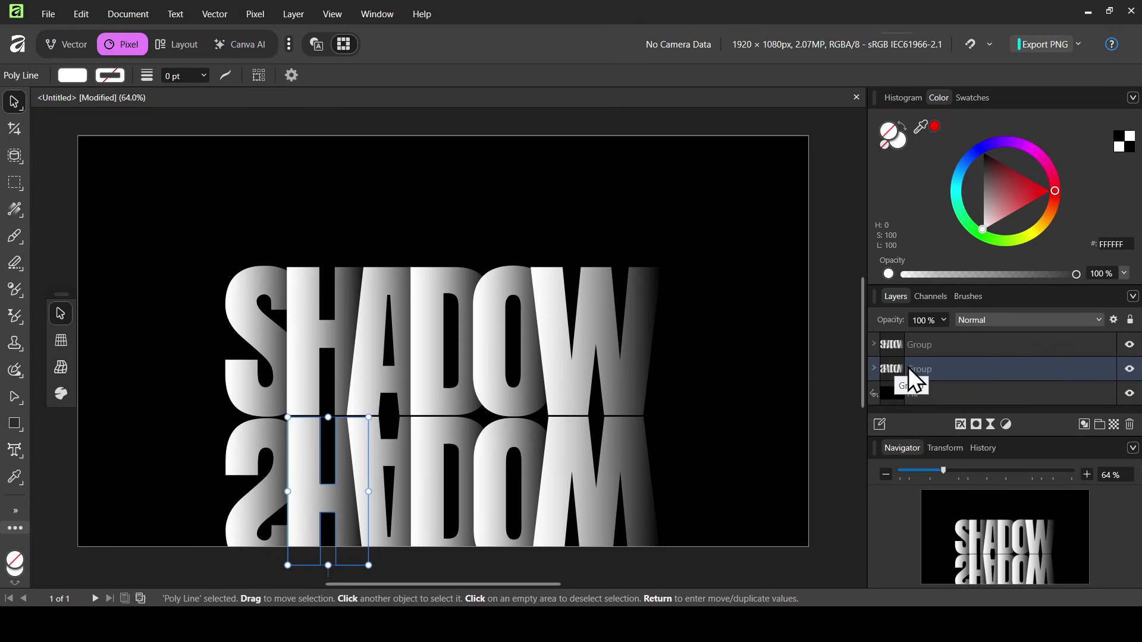
left_click(891, 373)
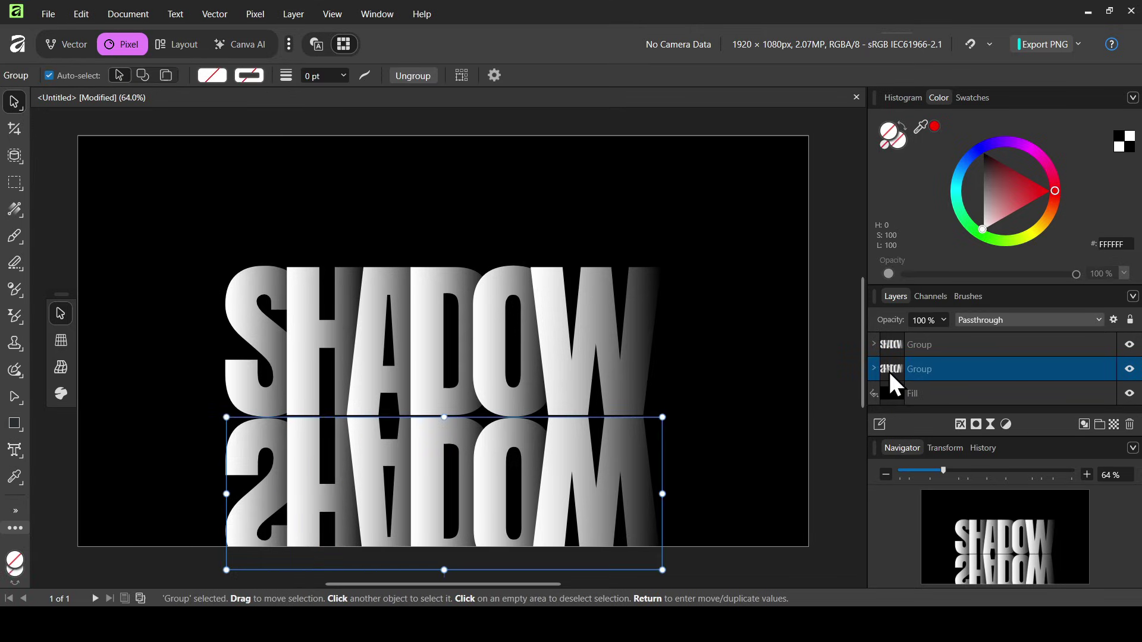
left_click(976, 424)
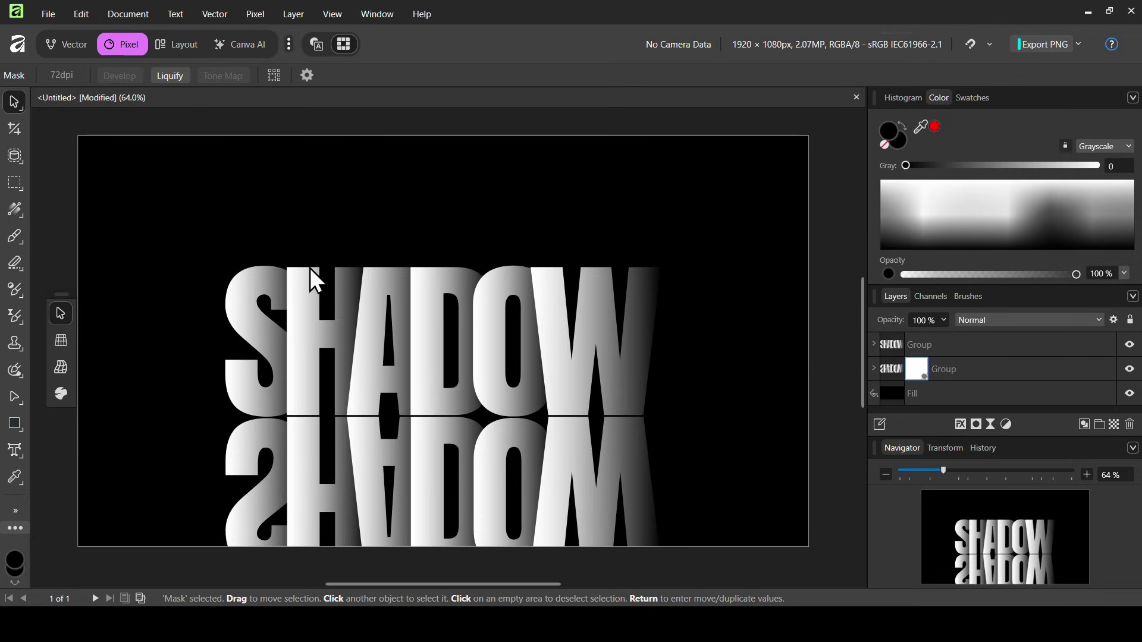
left_click(23, 216)
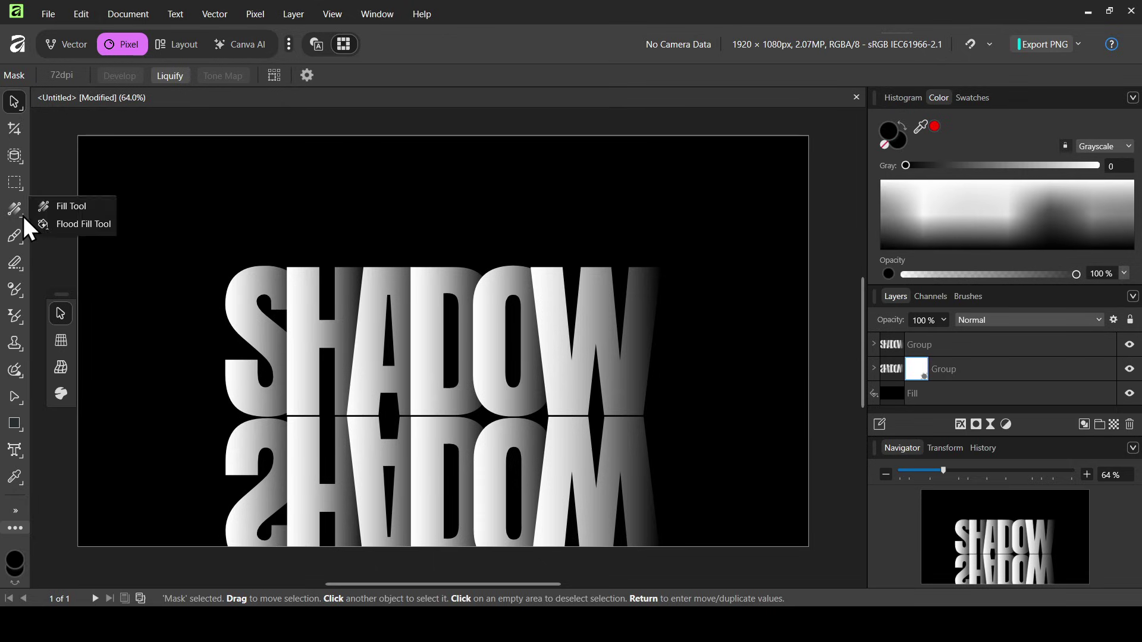
left_click(74, 211)
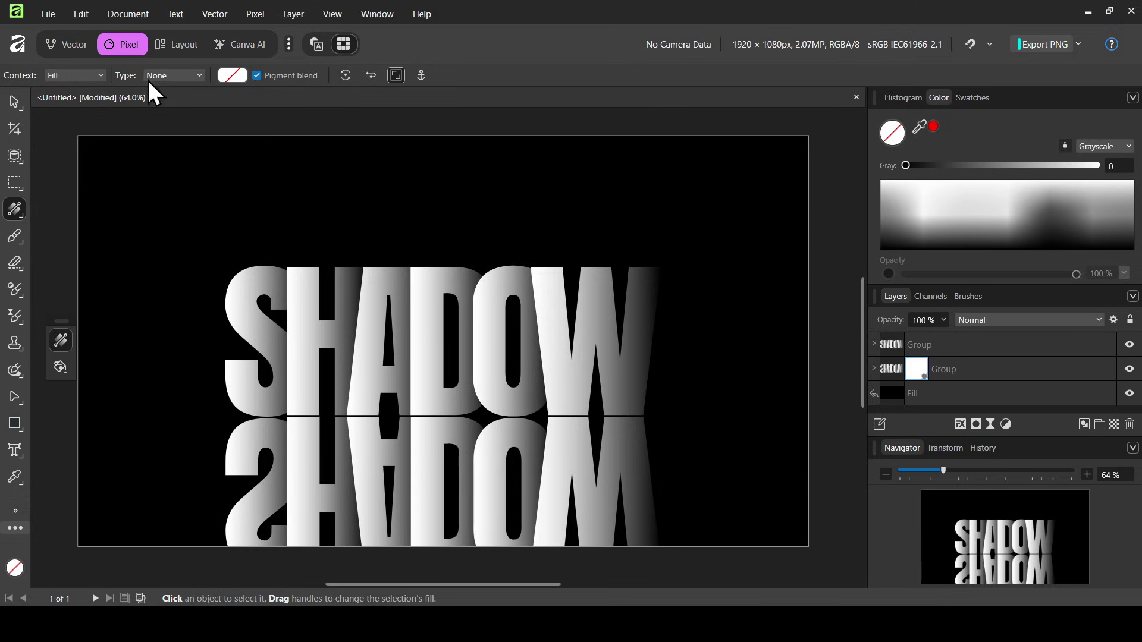
Give the mask a linear gradient fill drawn downward over the reflection.
left_click(199, 77)
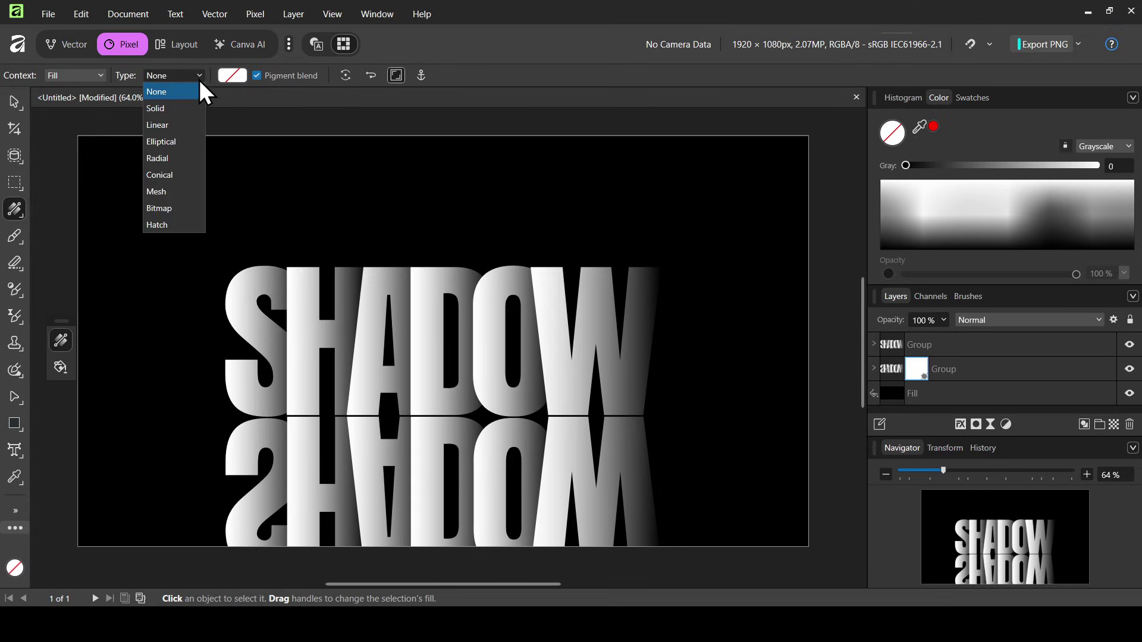
left_click(167, 127)
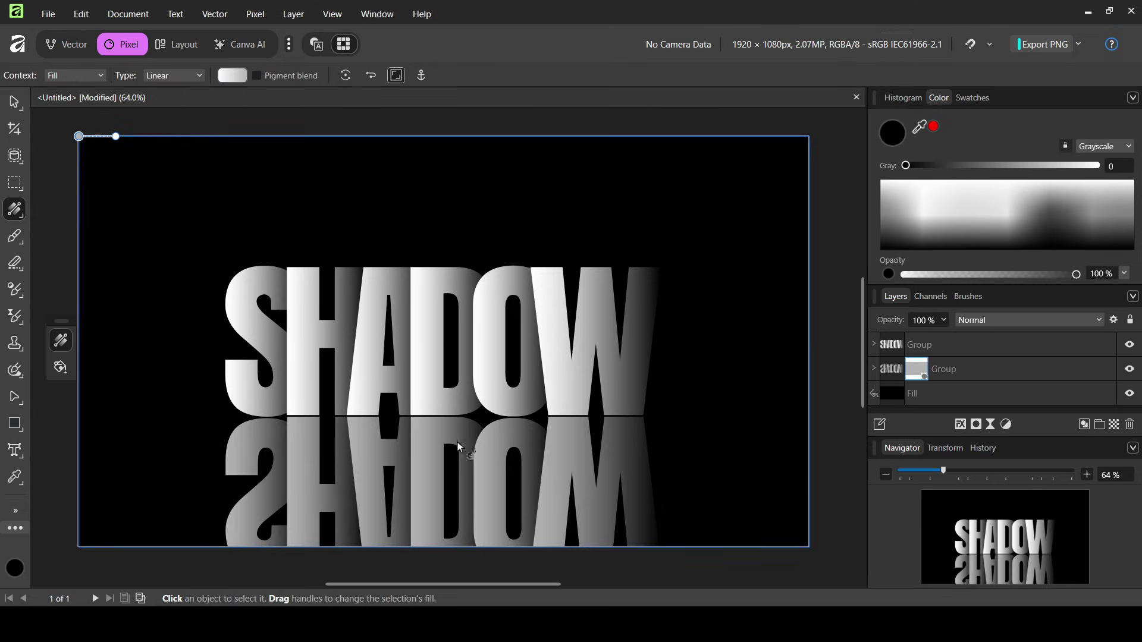
left_click_drag(438, 404, 436, 530)
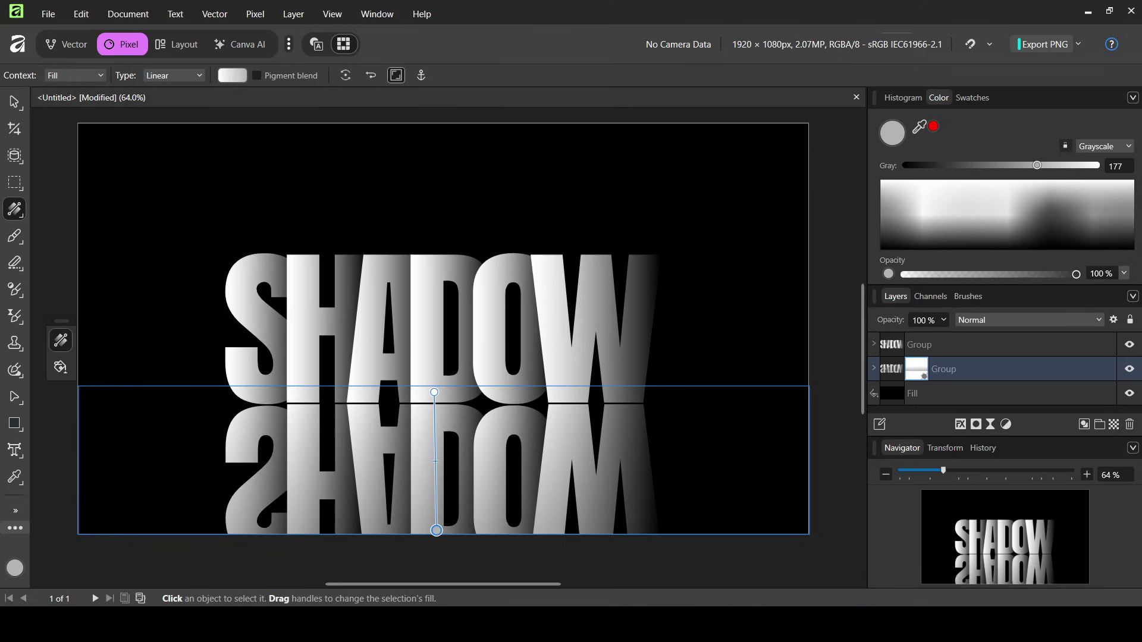
Using the colour wheel, make the gradient's end stop black and its start stop pure white.
left_click(1133, 98)
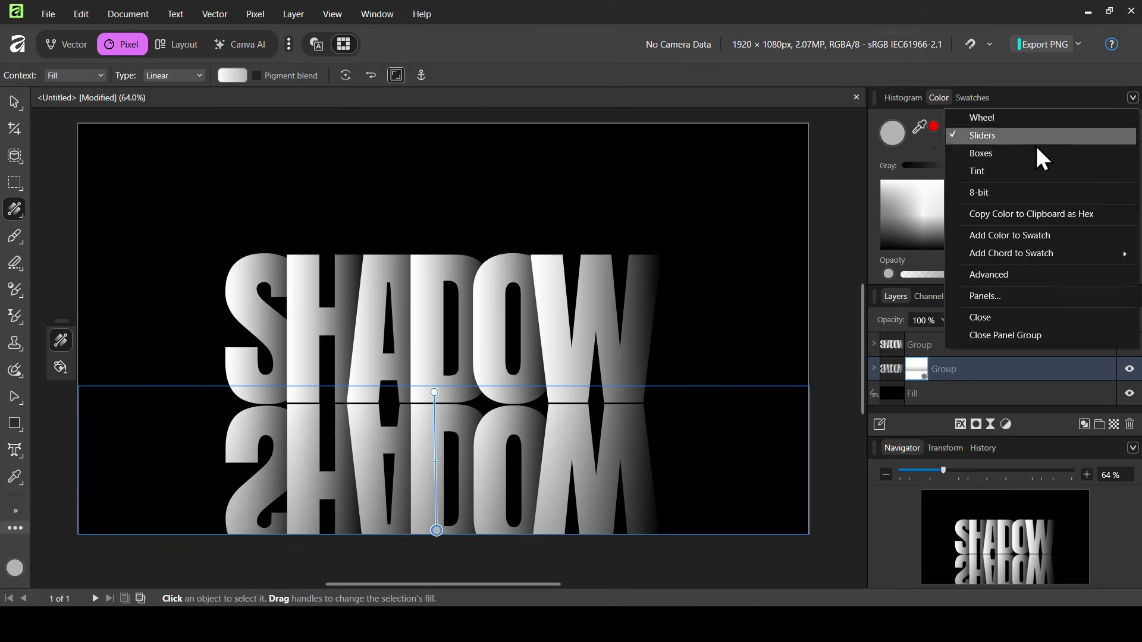
left_click(1028, 120)
left_click_drag(987, 152, 981, 133)
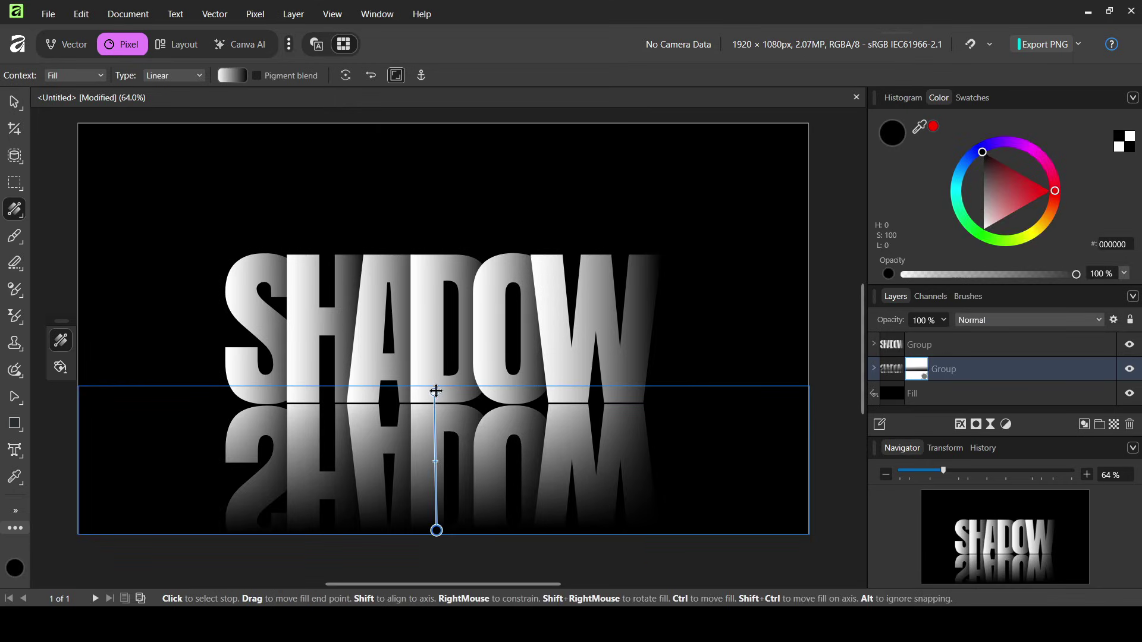
left_click(433, 391)
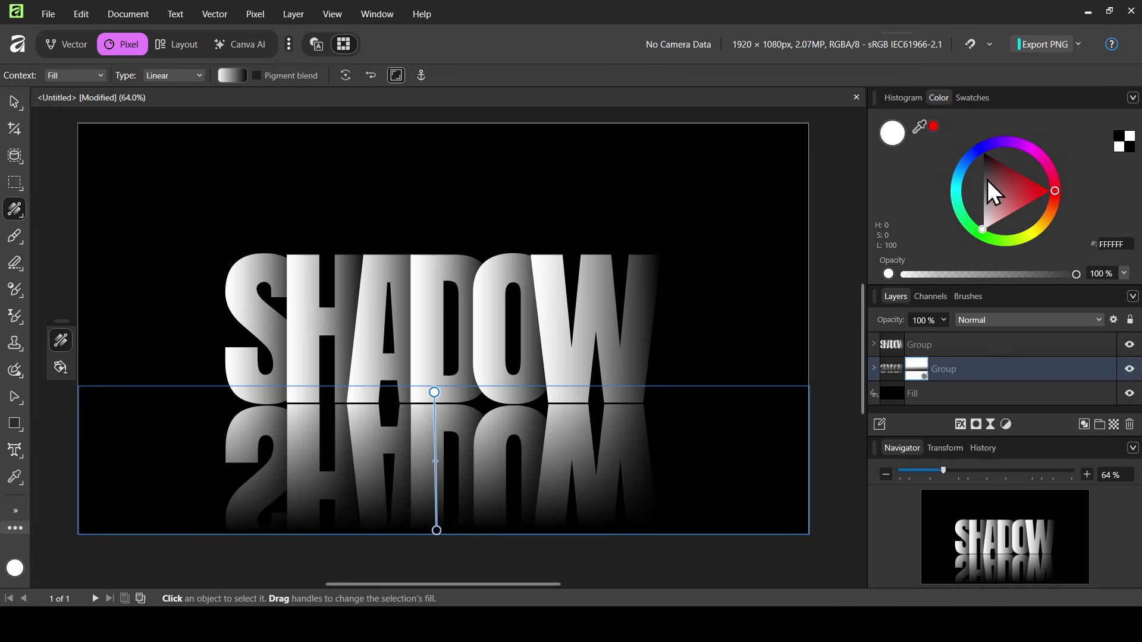
left_click_drag(992, 191, 983, 229)
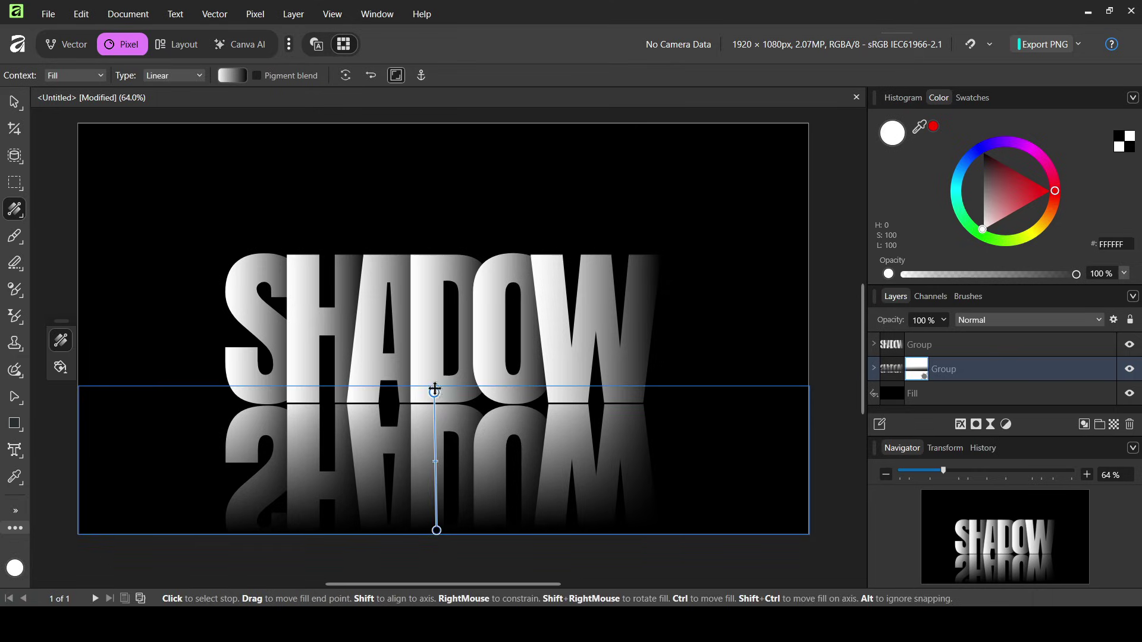
Raise the gradient start into the letters, lift the end stop, and shift the midpoint.
left_click_drag(435, 390, 444, 335)
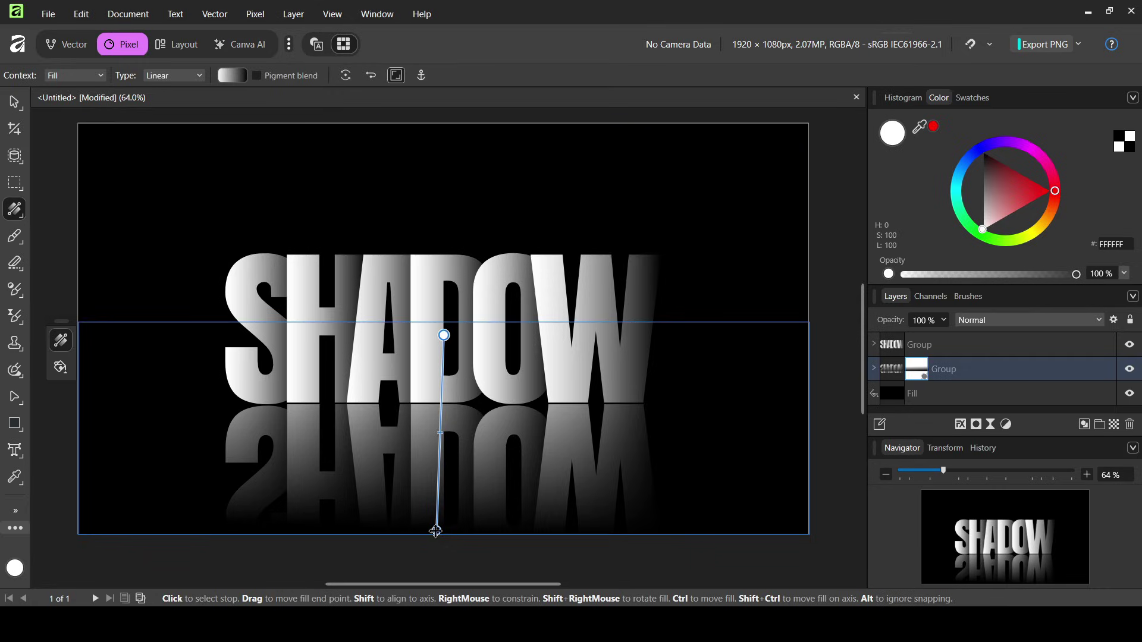
mouse_move(437, 529)
left_mouse_down()
mouse_move(446, 538)
mouse_move(443, 512)
left_mouse_up()
mouse_move(443, 424)
left_mouse_down()
mouse_move(443, 407)
mouse_move(440, 435)
mouse_move(443, 416)
left_mouse_up()
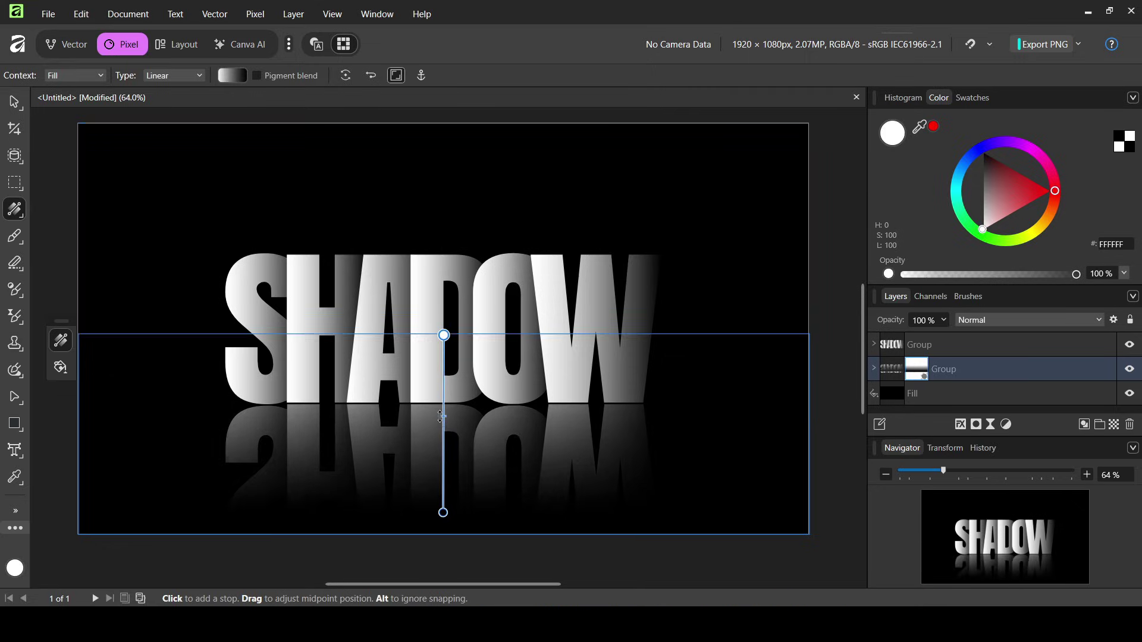